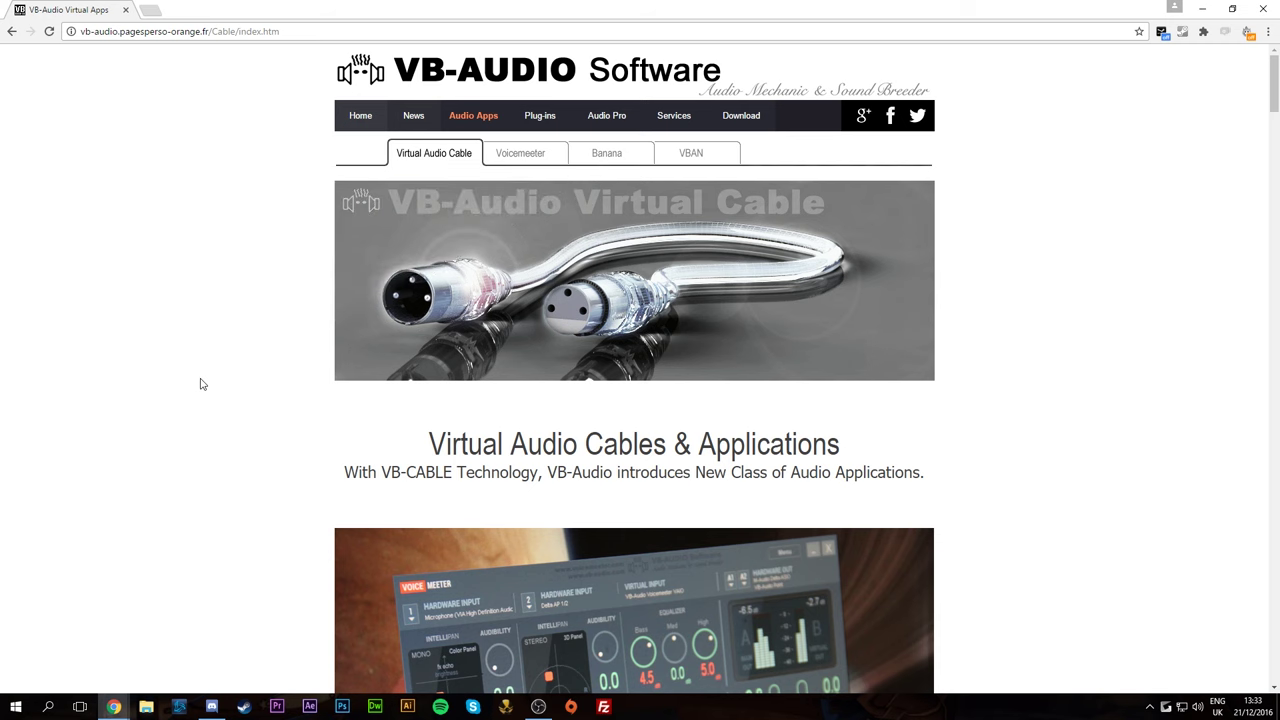
- Scroll the VB-Audio Virtual Cable page down to its 'Get Additional Cables!' Donate section
left_click_drag(503, 447, 735, 443)
scroll(735, 443, "down", 4)
left_click(1074, 434)
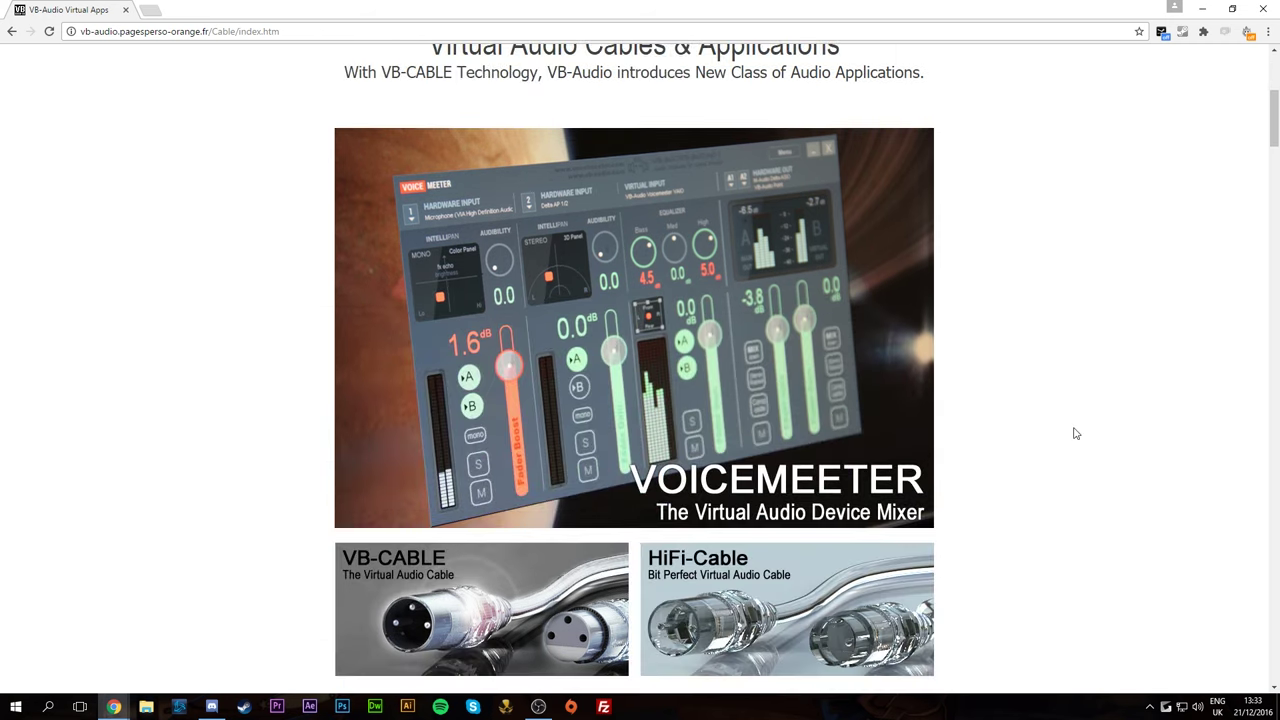
scroll(1115, 400, "down", 6)
scroll(1115, 400, "down", 9)
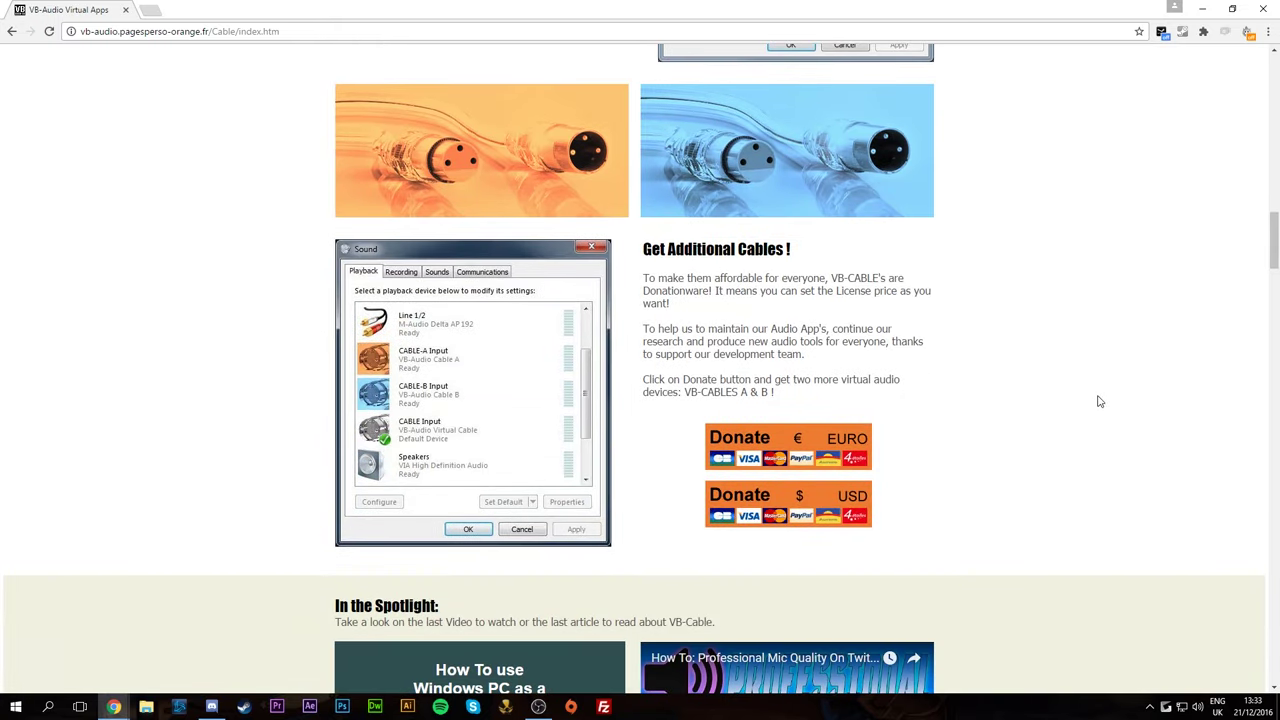
scroll(985, 435, "down", 1)
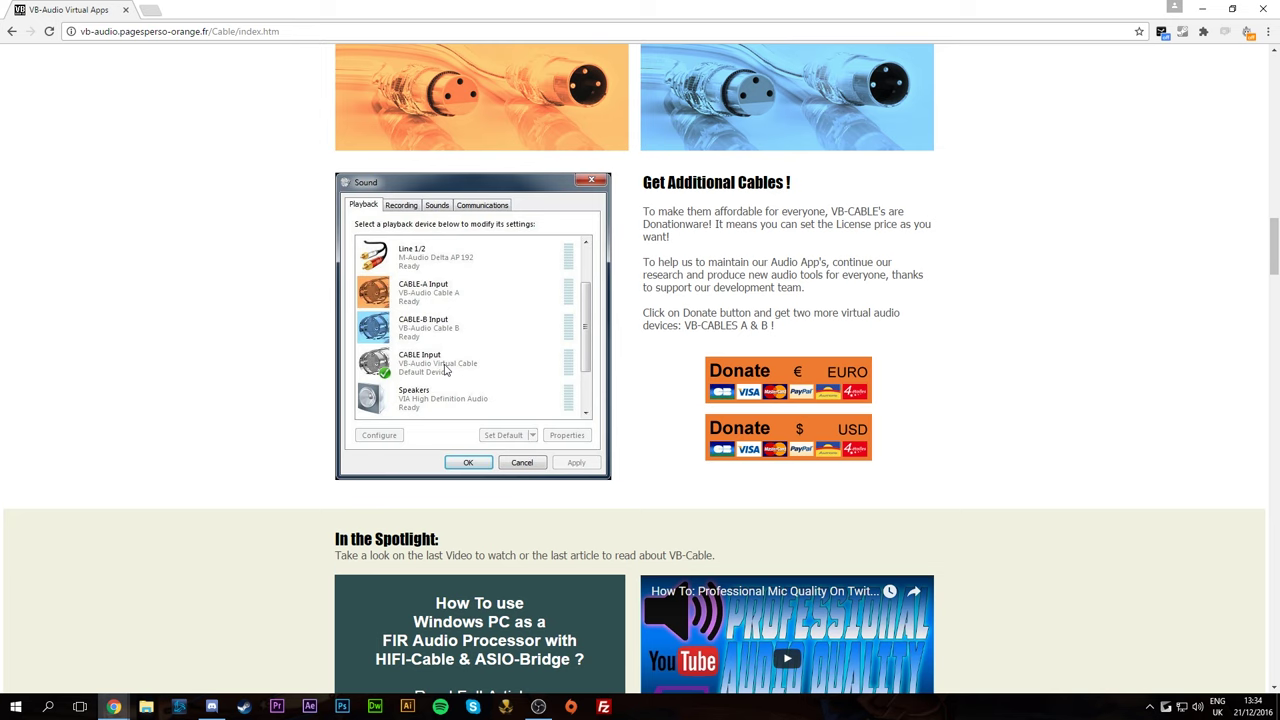
- Minimise Chrome and inspect the VBCABLE files inside the audio cable A desktop folder
left_click(1200, 7)
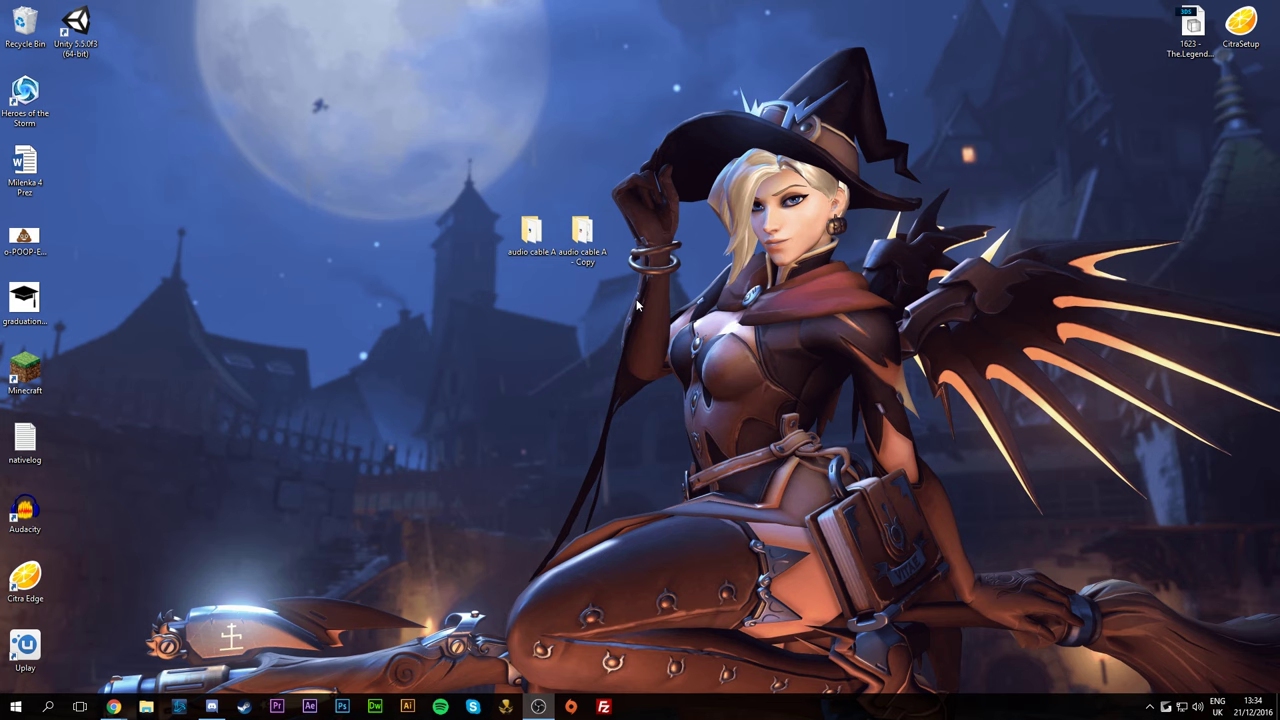
left_click(535, 235)
left_click(584, 250, "ctrl")
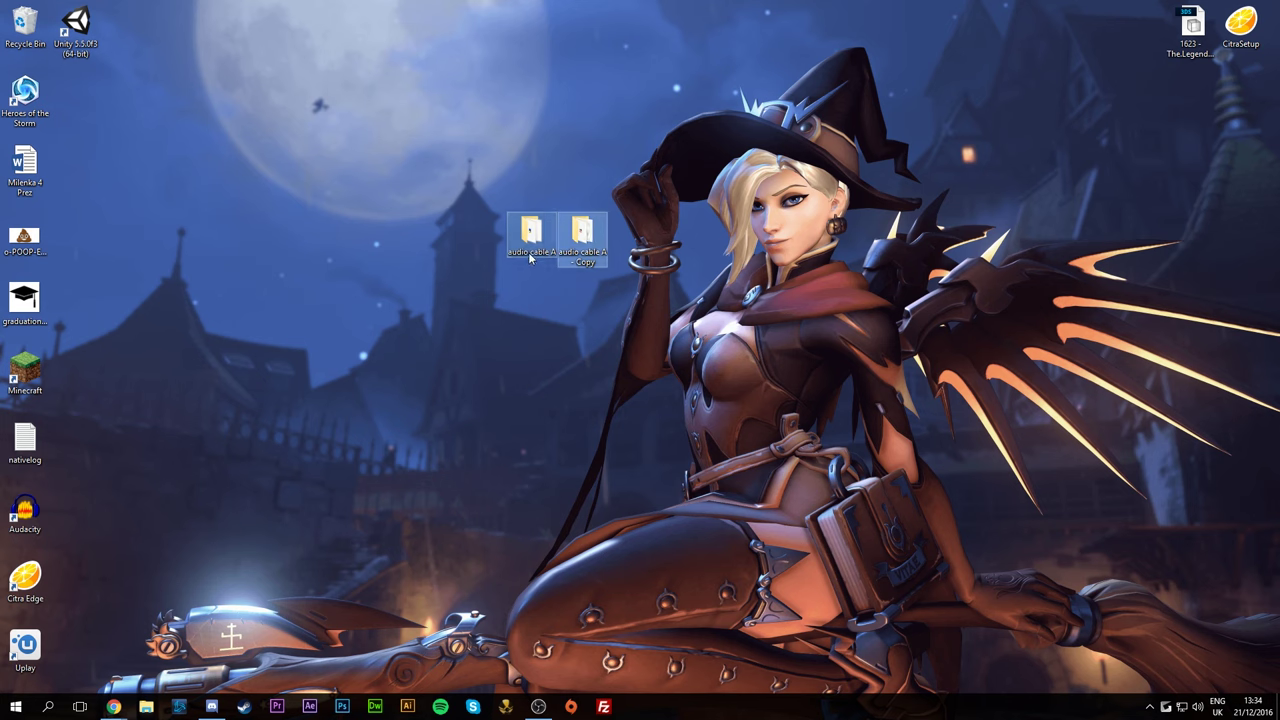
left_click(586, 258)
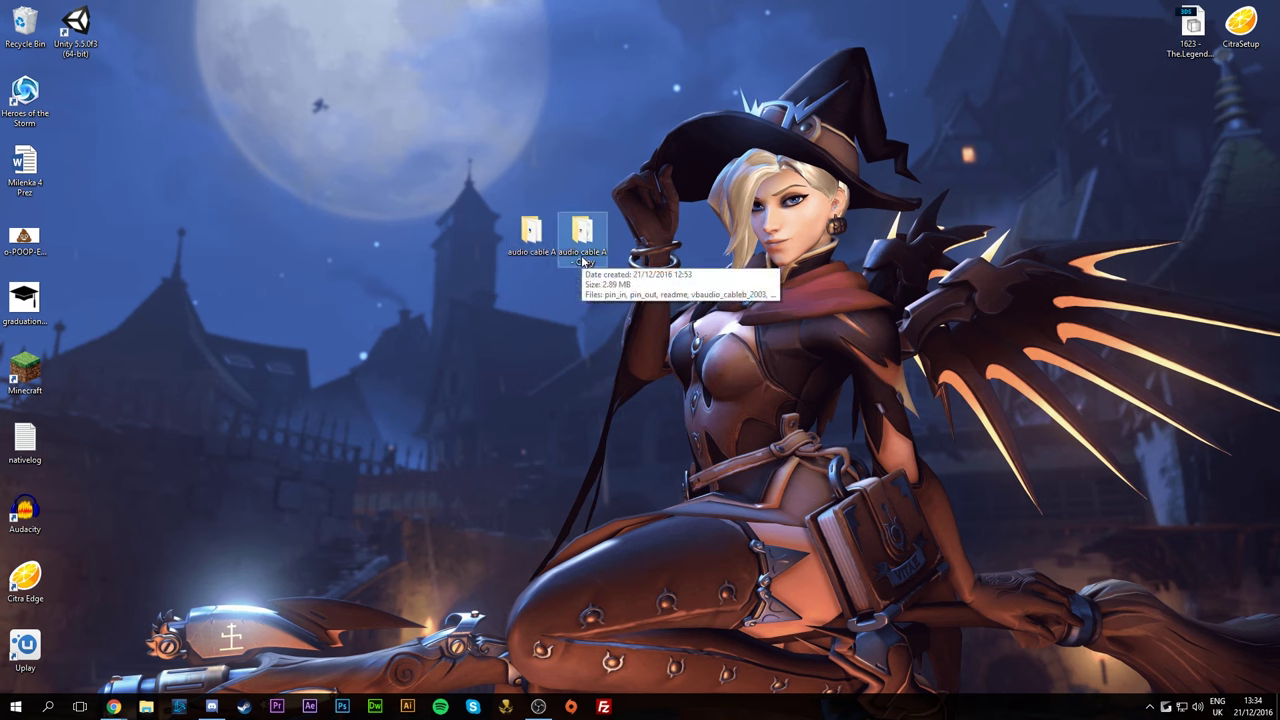
double_click(529, 236)
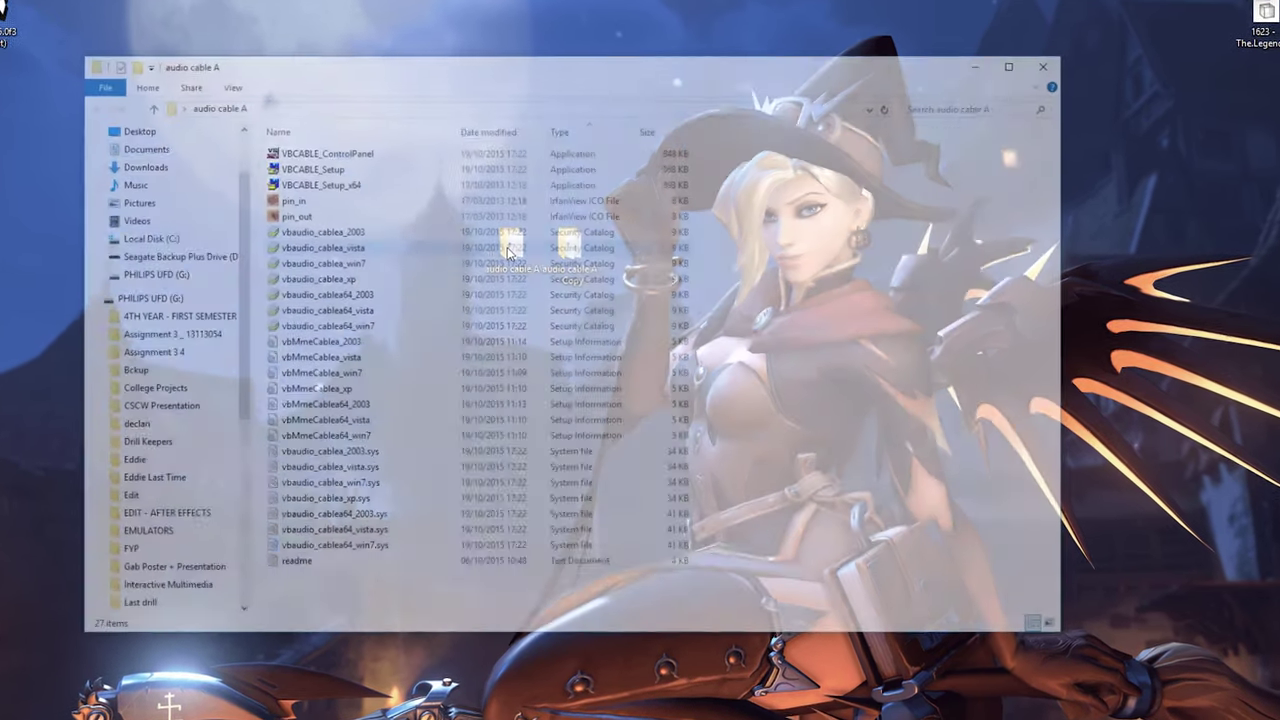
left_click_drag(766, 617, 418, 138)
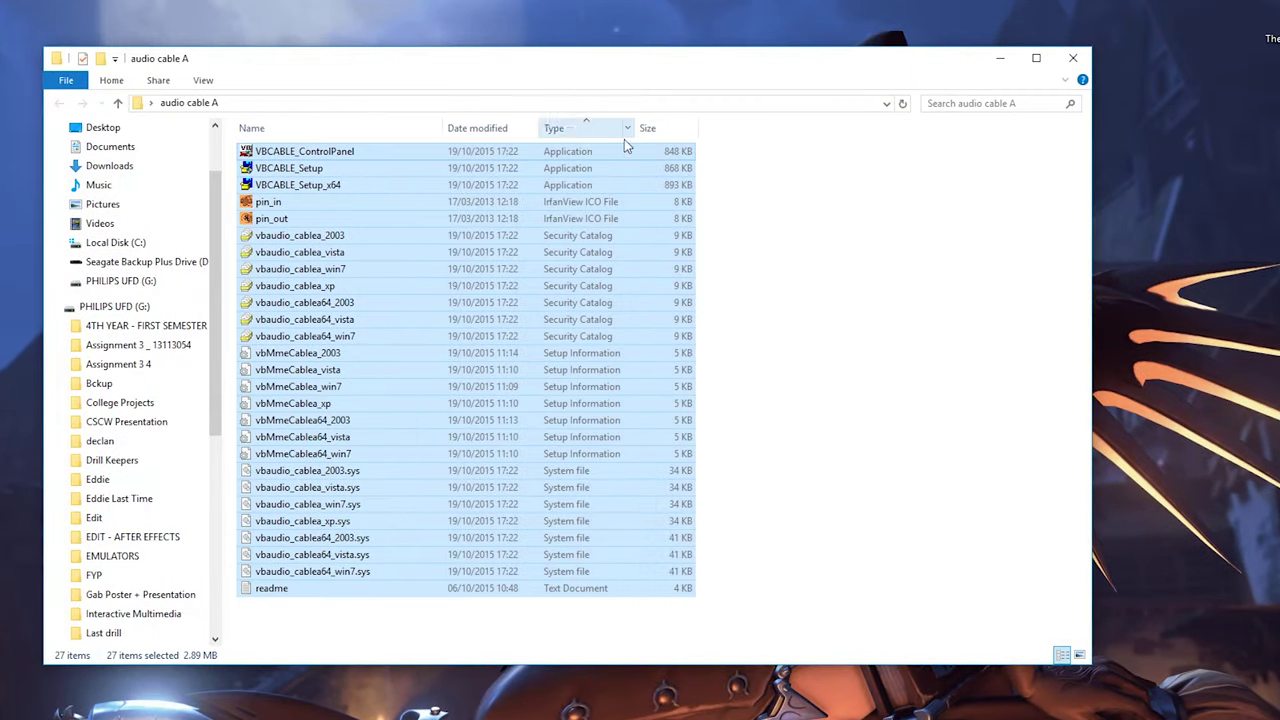
left_click_drag(731, 154, 641, 188)
left_click(808, 206)
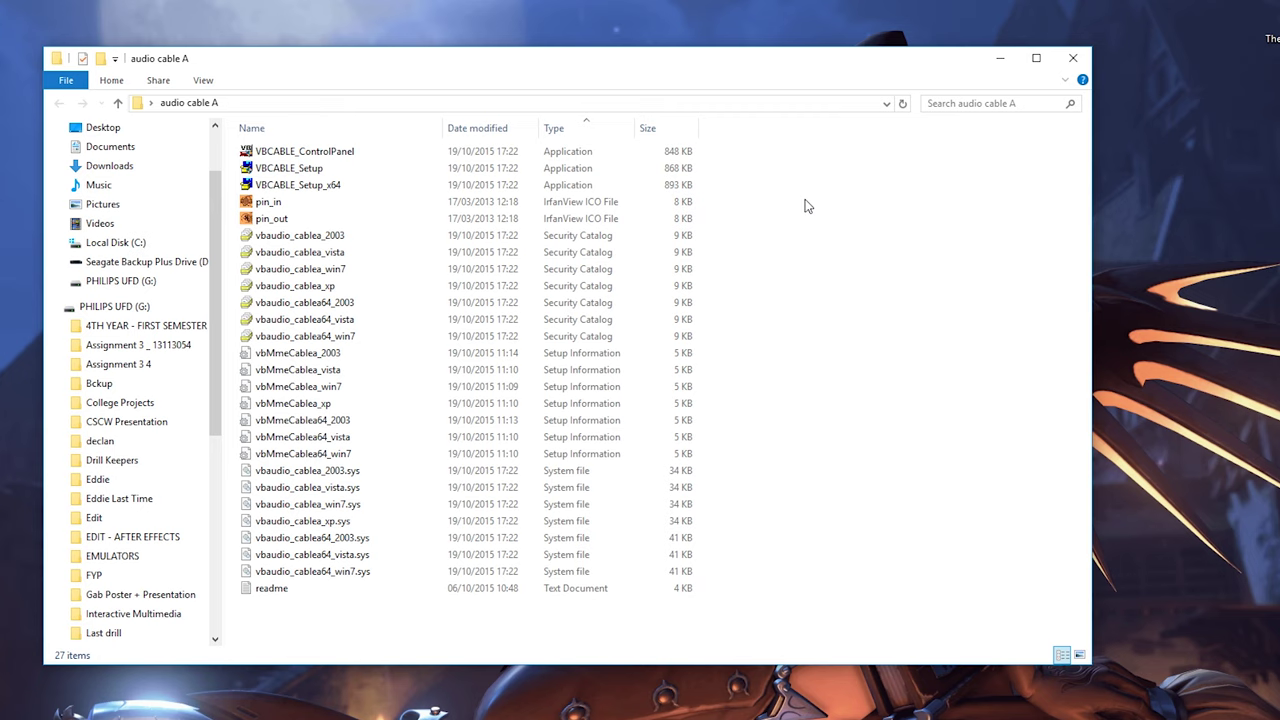
- Close that folder, then check and close the audio cable A - Copy folder
left_click(1073, 58)
double_click(561, 265)
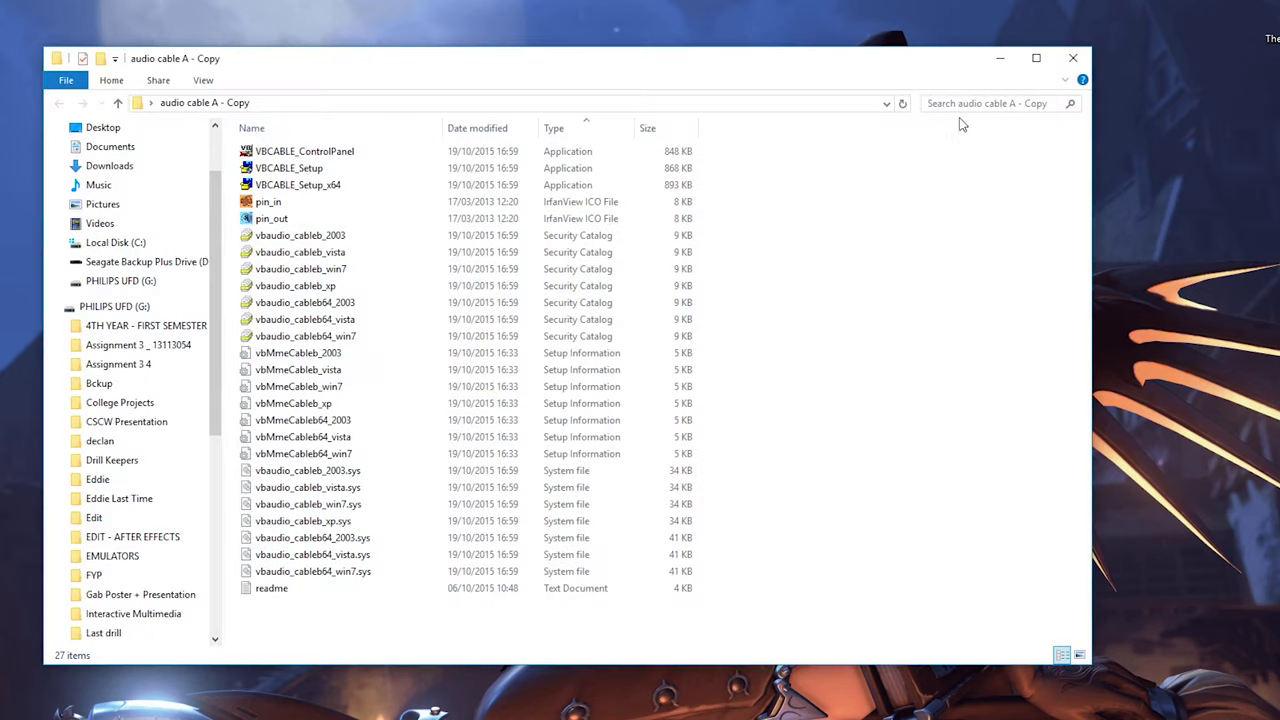
left_click(1074, 63)
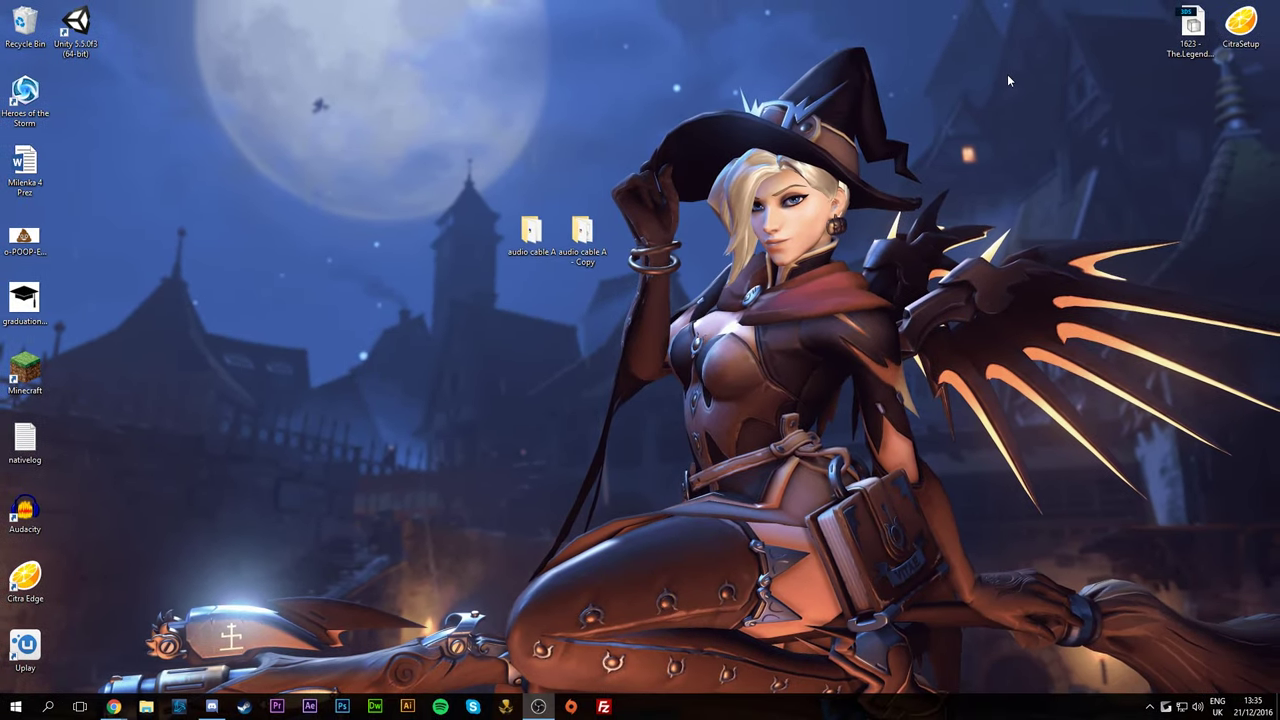
- Open the Sound window's playback devices list via a 'SOUNDS' Start search and the volume icon
left_click(16, 707)
type("SOUNDS")
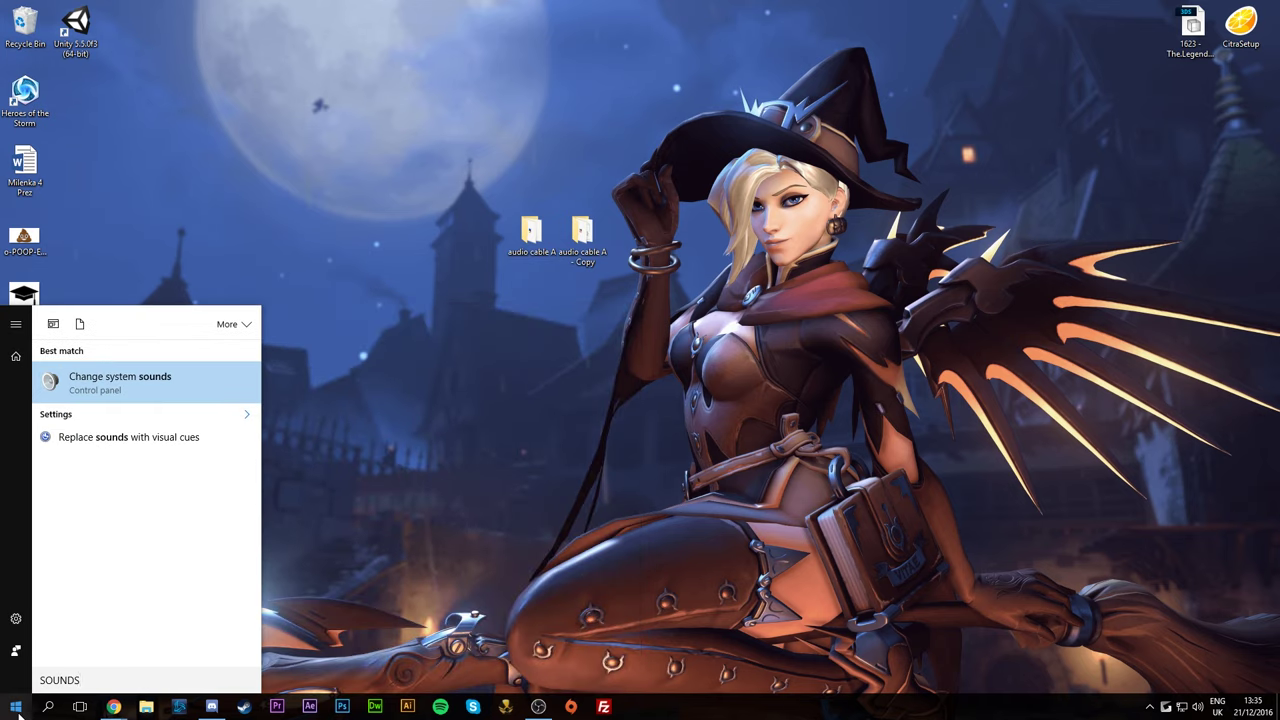
key("Return")
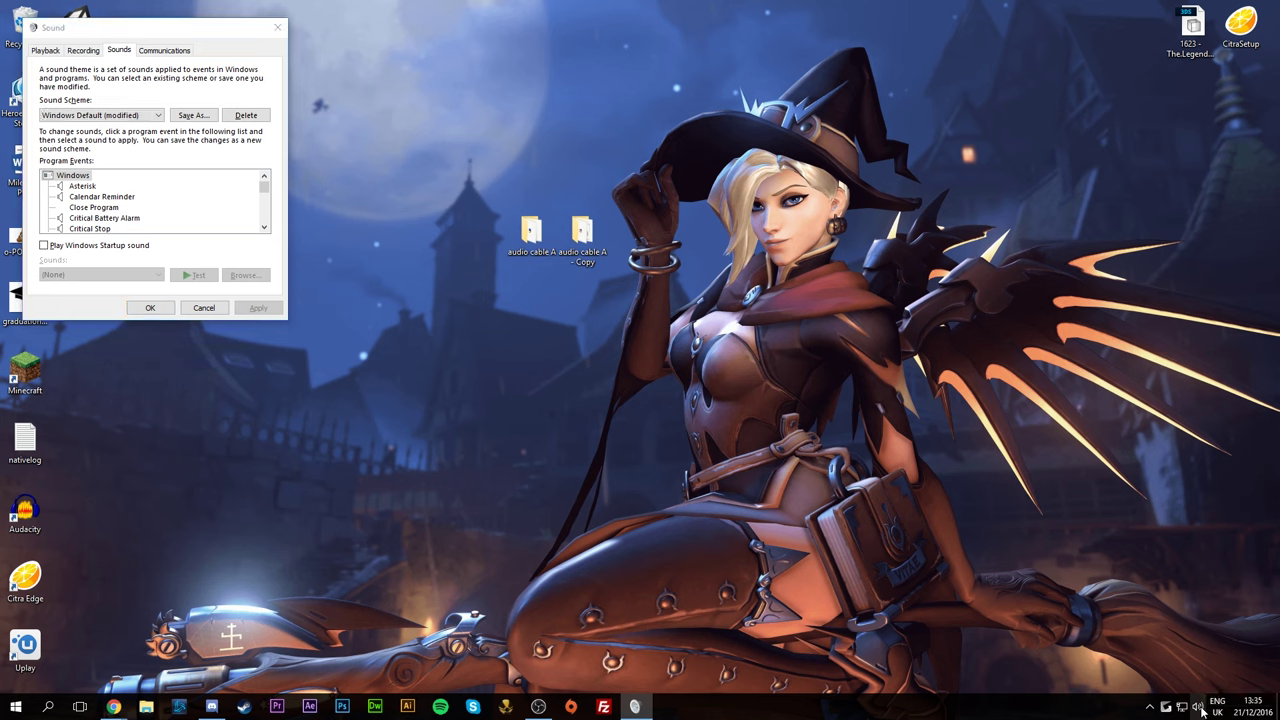
right_click(1203, 710)
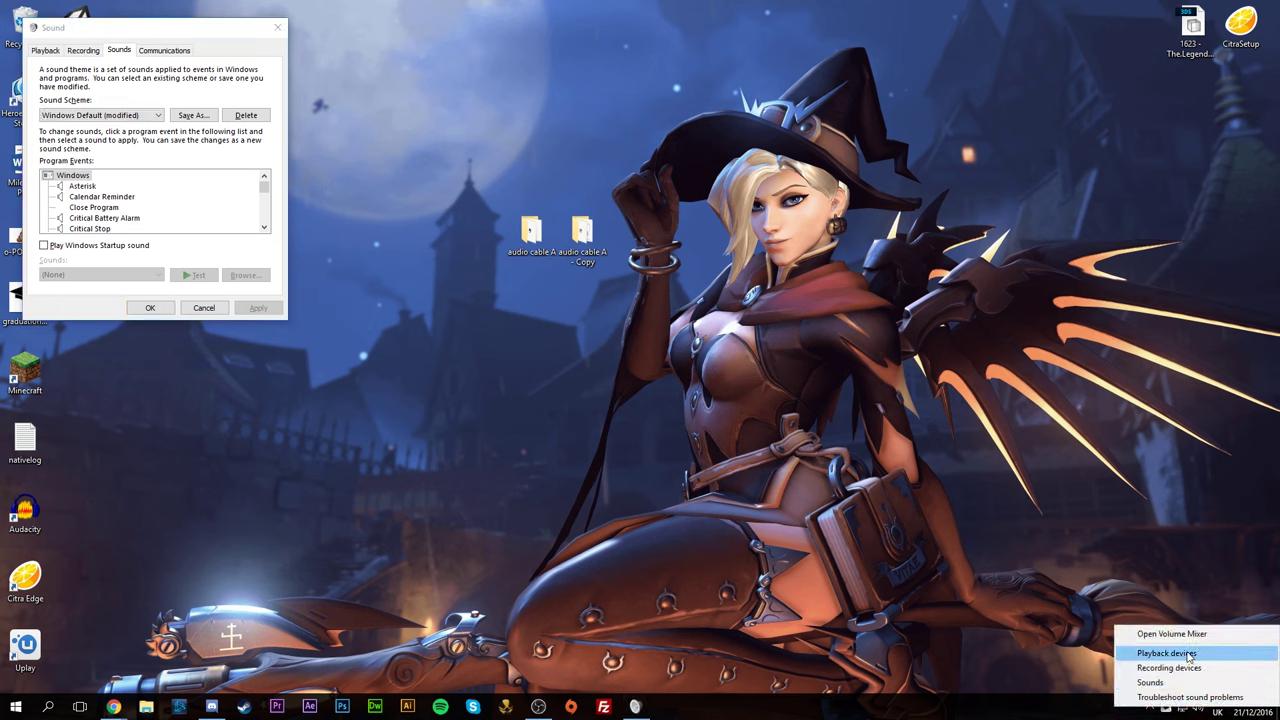
left_click(1165, 653)
- Review the CABLE, CABLE-A and CABLE-B Input playback devices, then switch to Recording devices
left_click_drag(203, 26, 591, 124)
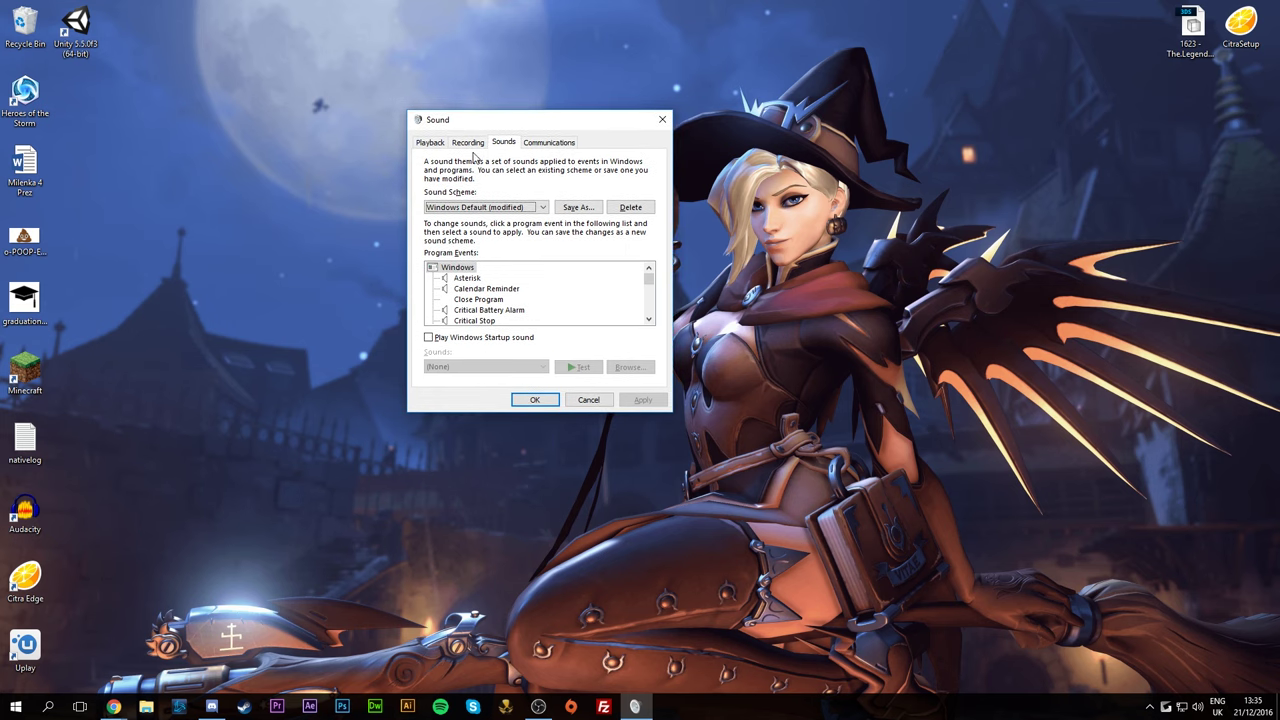
left_click(430, 143)
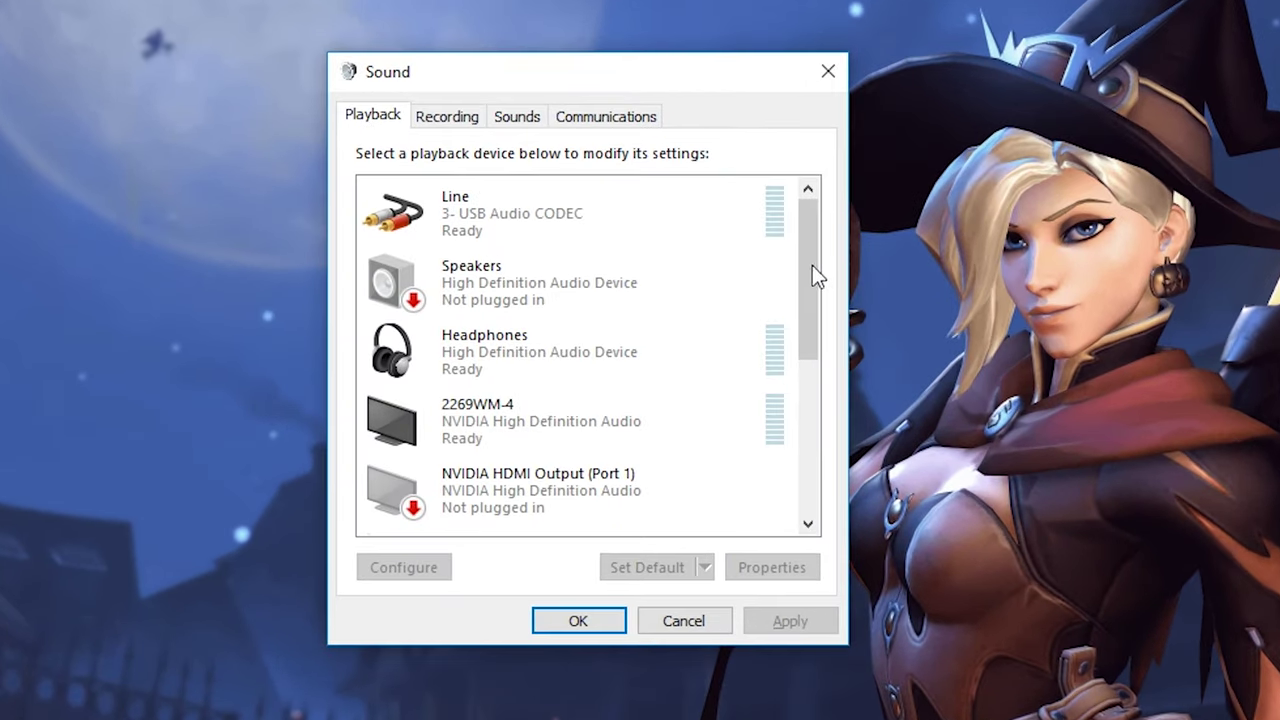
left_click_drag(814, 277, 774, 517)
left_click(480, 475)
left_click(518, 424)
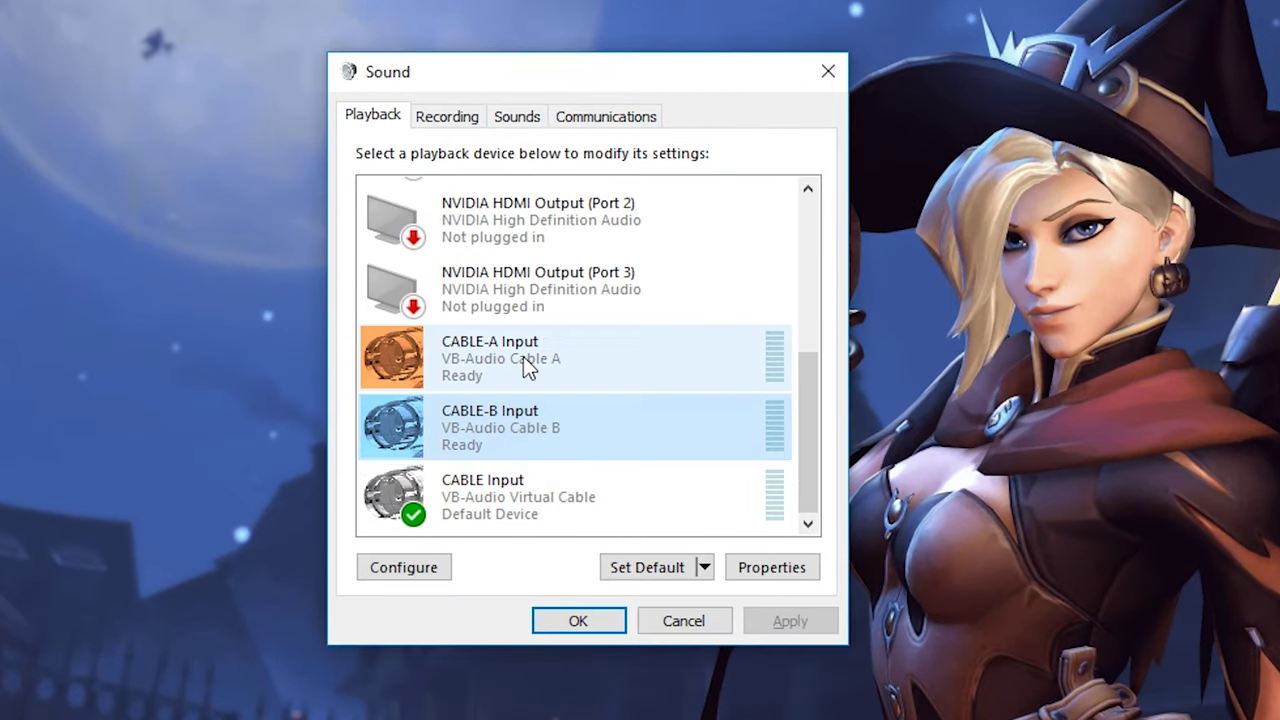
left_click(523, 364)
left_click(509, 440)
left_click(509, 488)
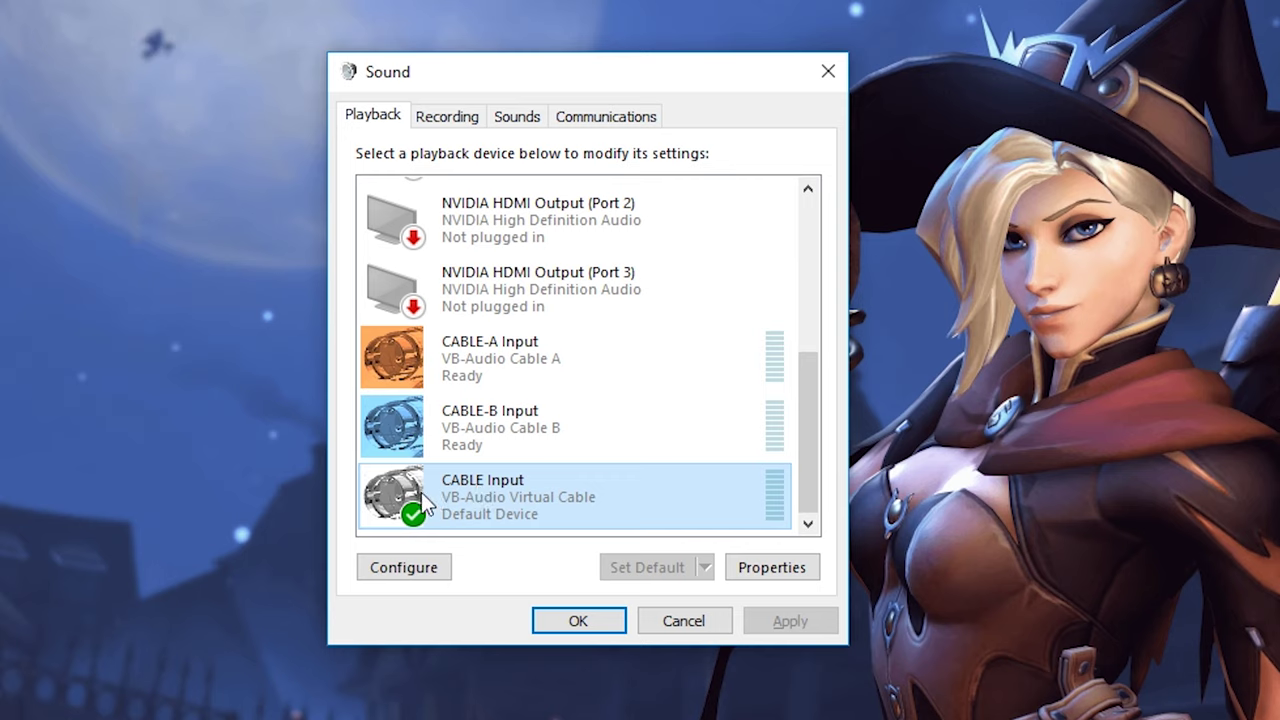
left_click(480, 358)
left_click(415, 492)
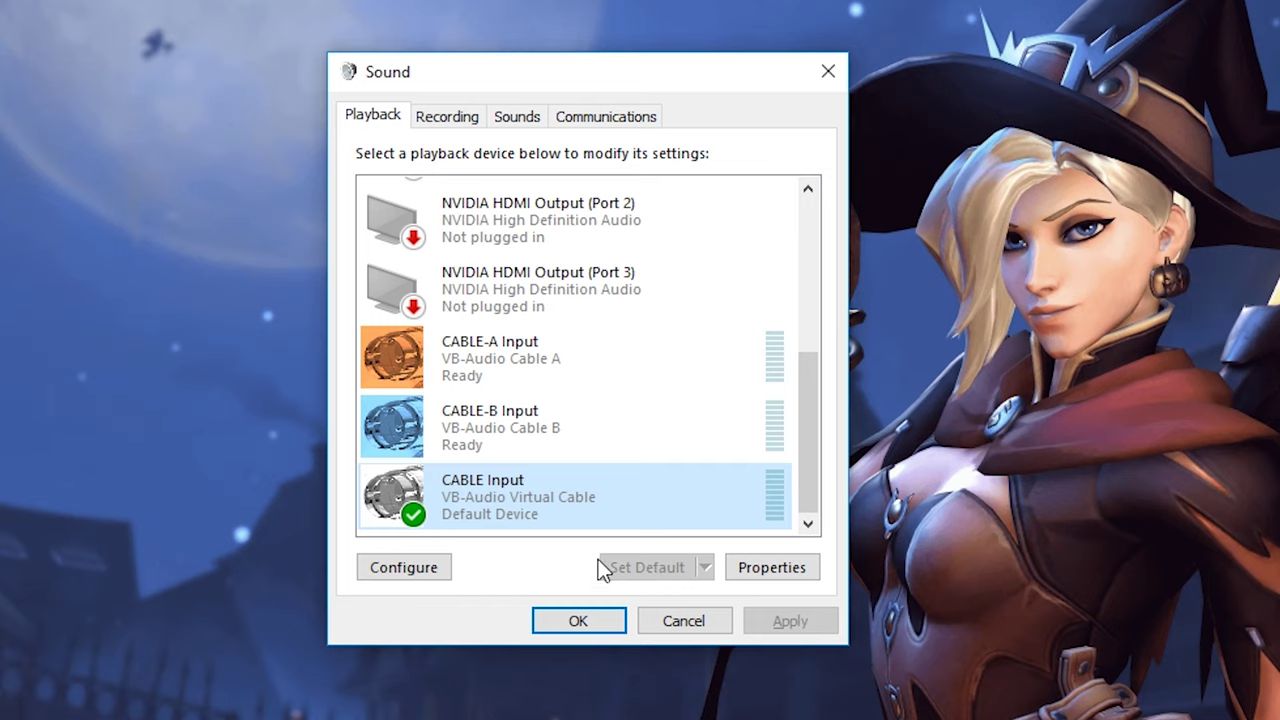
left_click(454, 122)
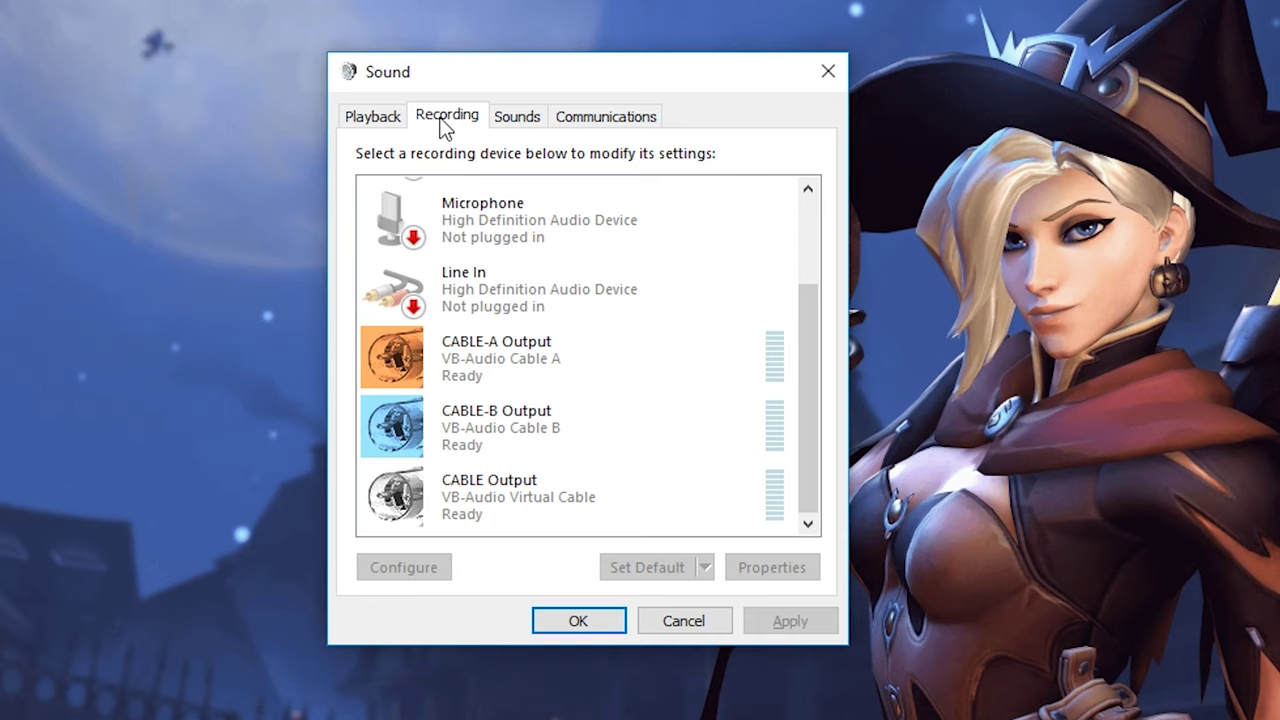
- Make CABLE Output listen through the Headphones in its Listen properties
left_click(553, 370)
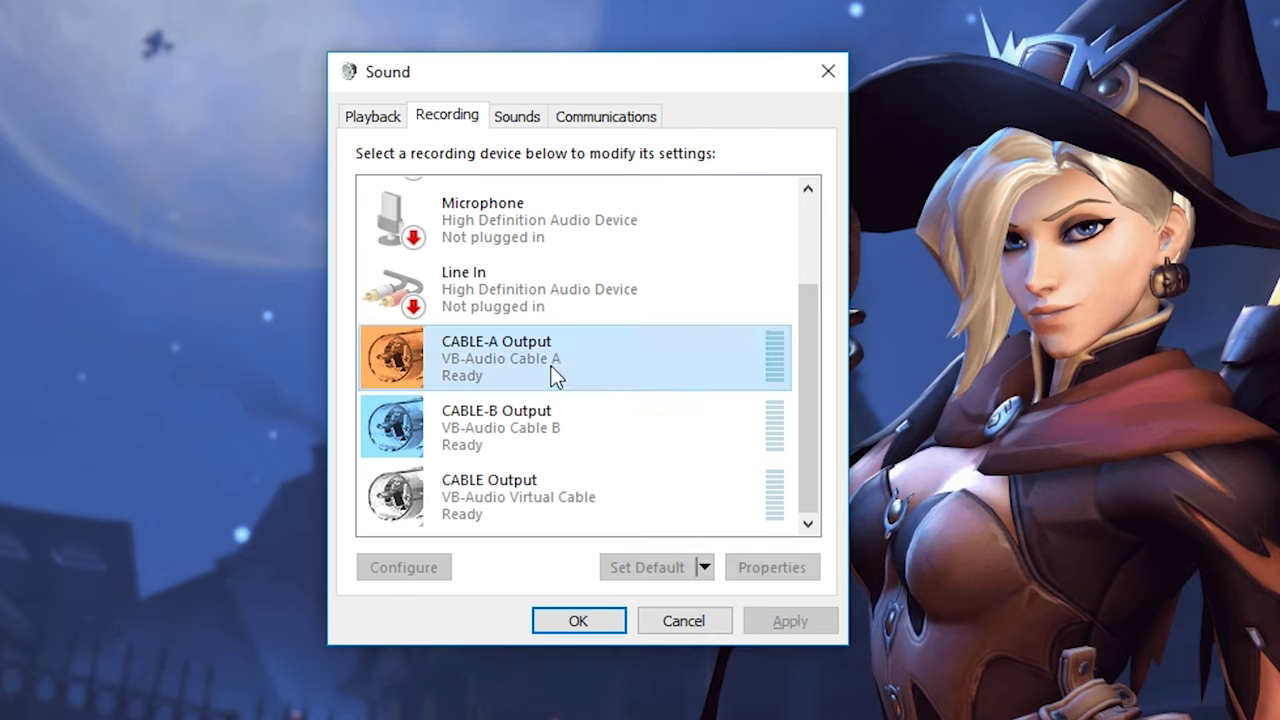
left_click(489, 505)
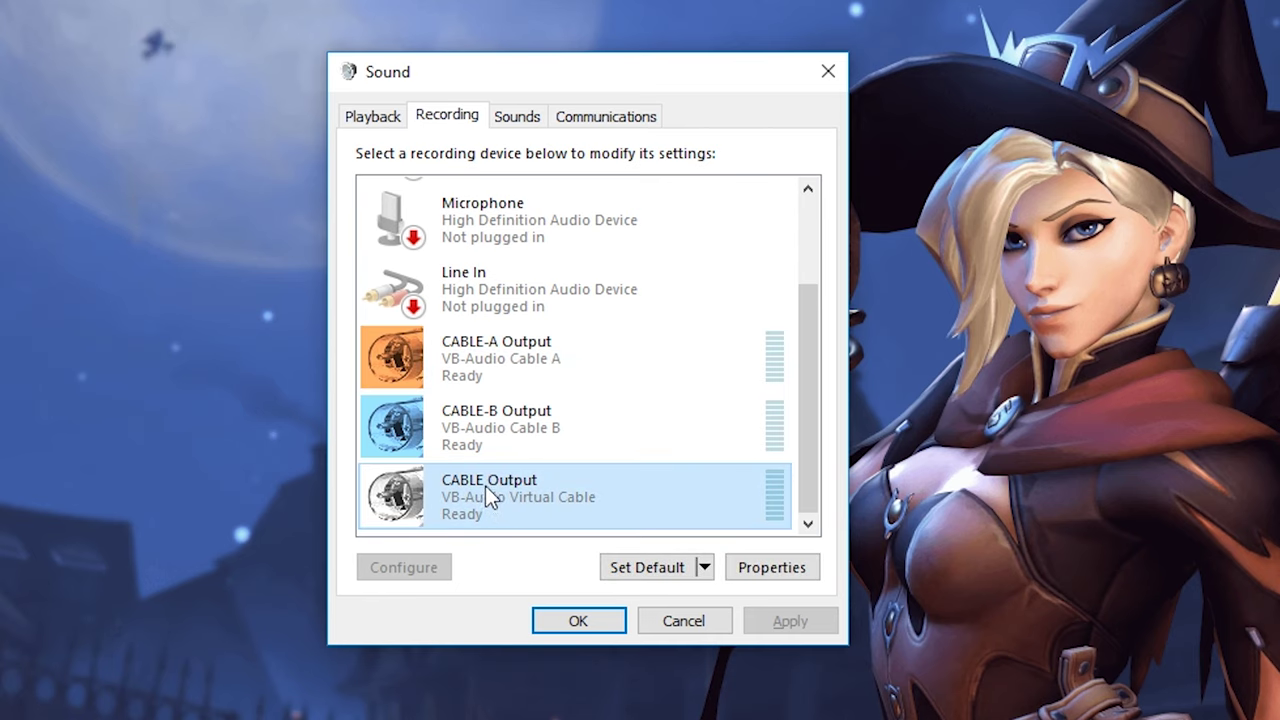
right_click(486, 489)
left_click(592, 680)
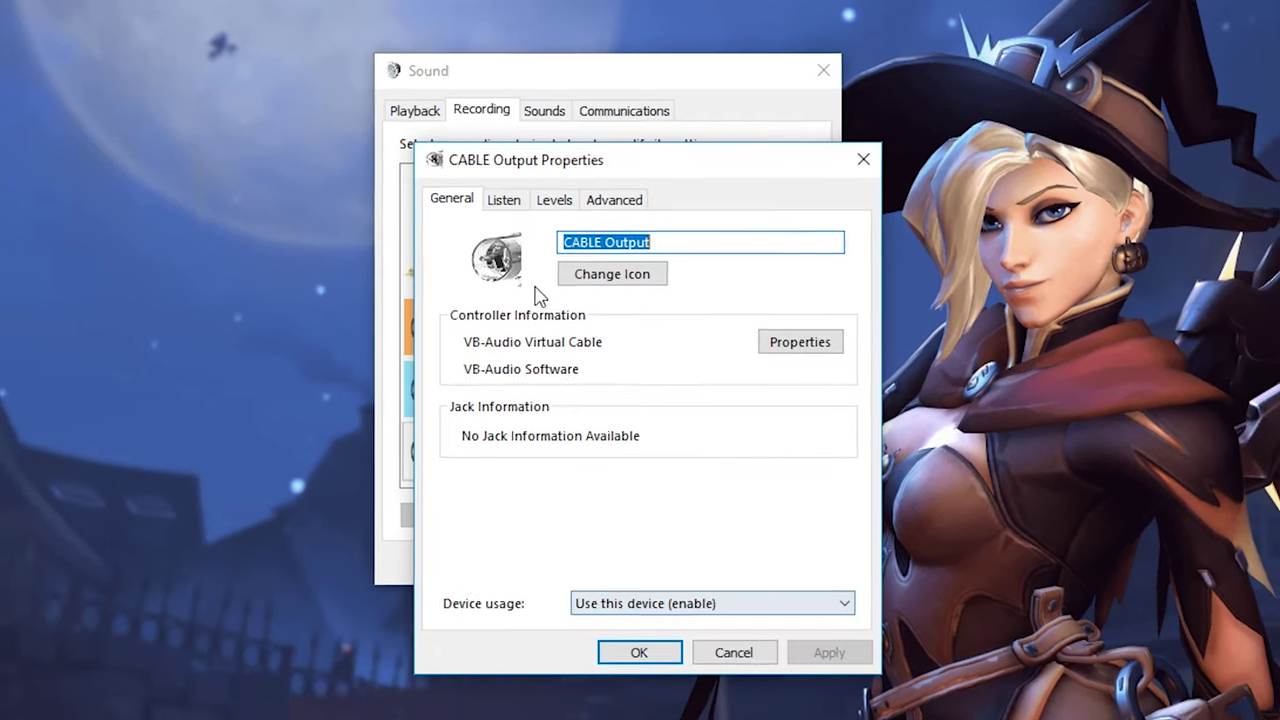
left_click(511, 195)
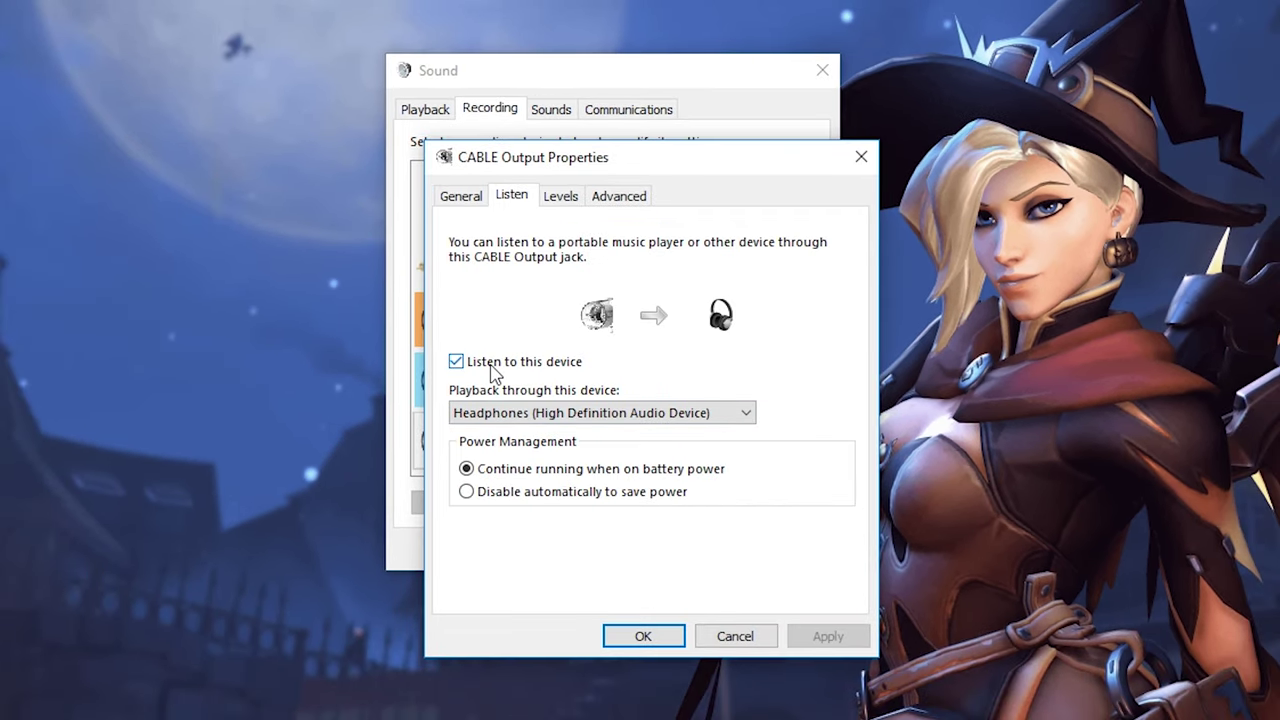
left_click(560, 421)
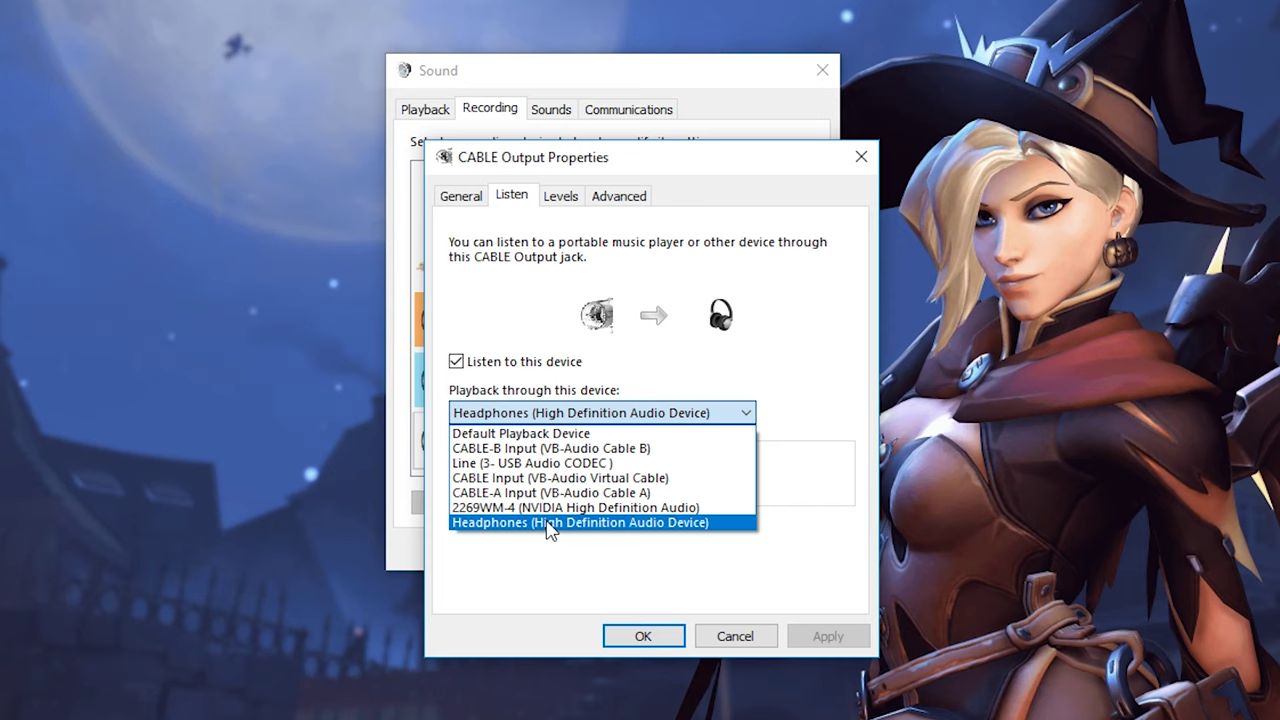
left_click(648, 637)
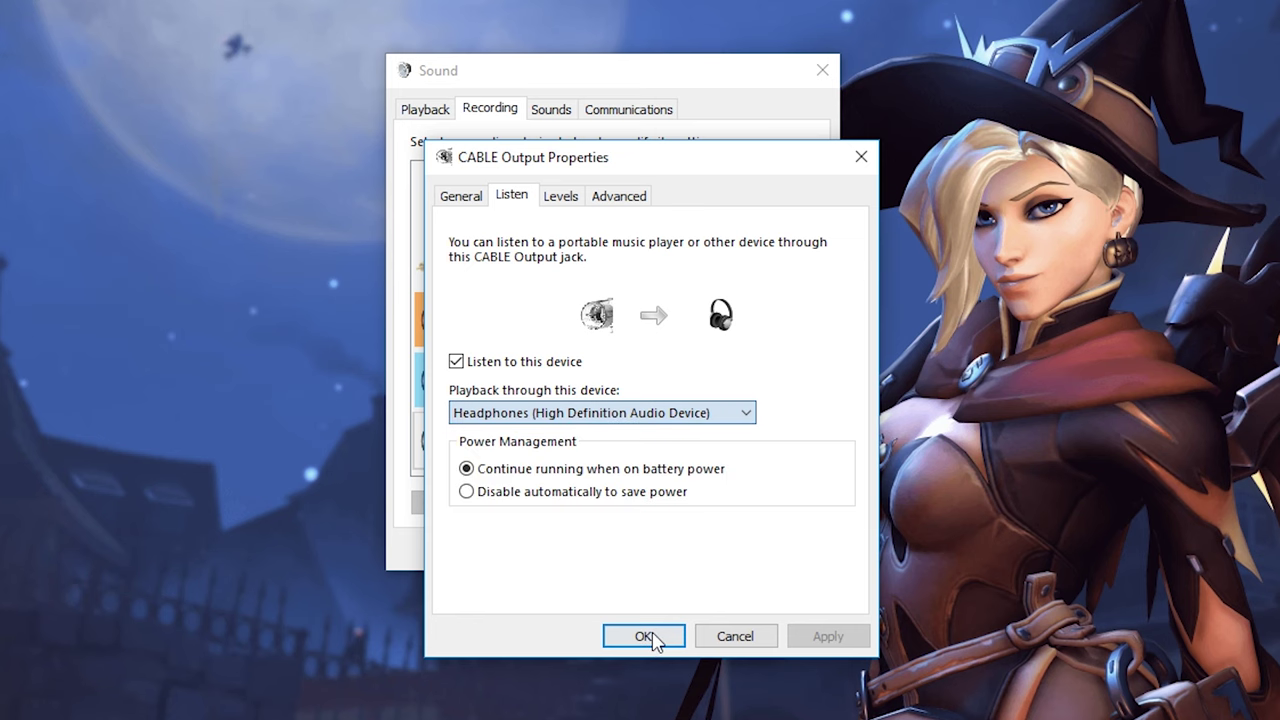
left_click(650, 638)
- Check and confirm CABLE-A Output's Listen settings for Headphones monitoring
right_click(551, 331)
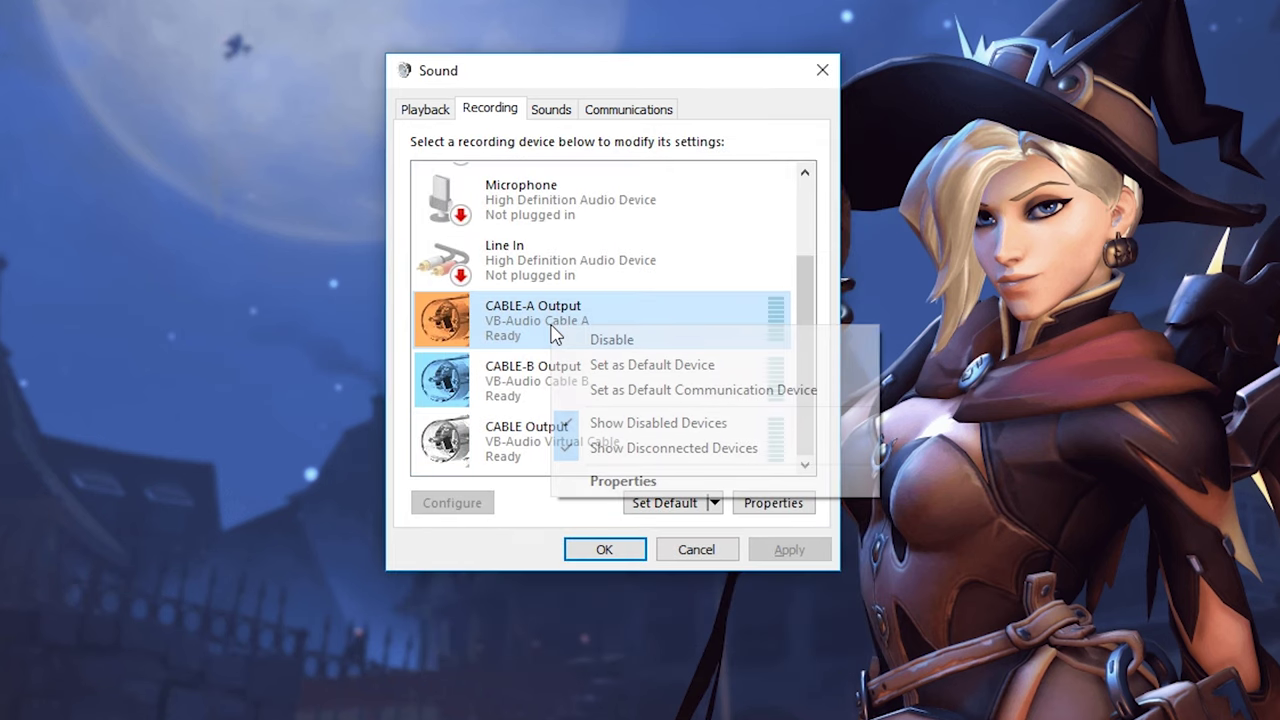
left_click(643, 481)
left_click(512, 199)
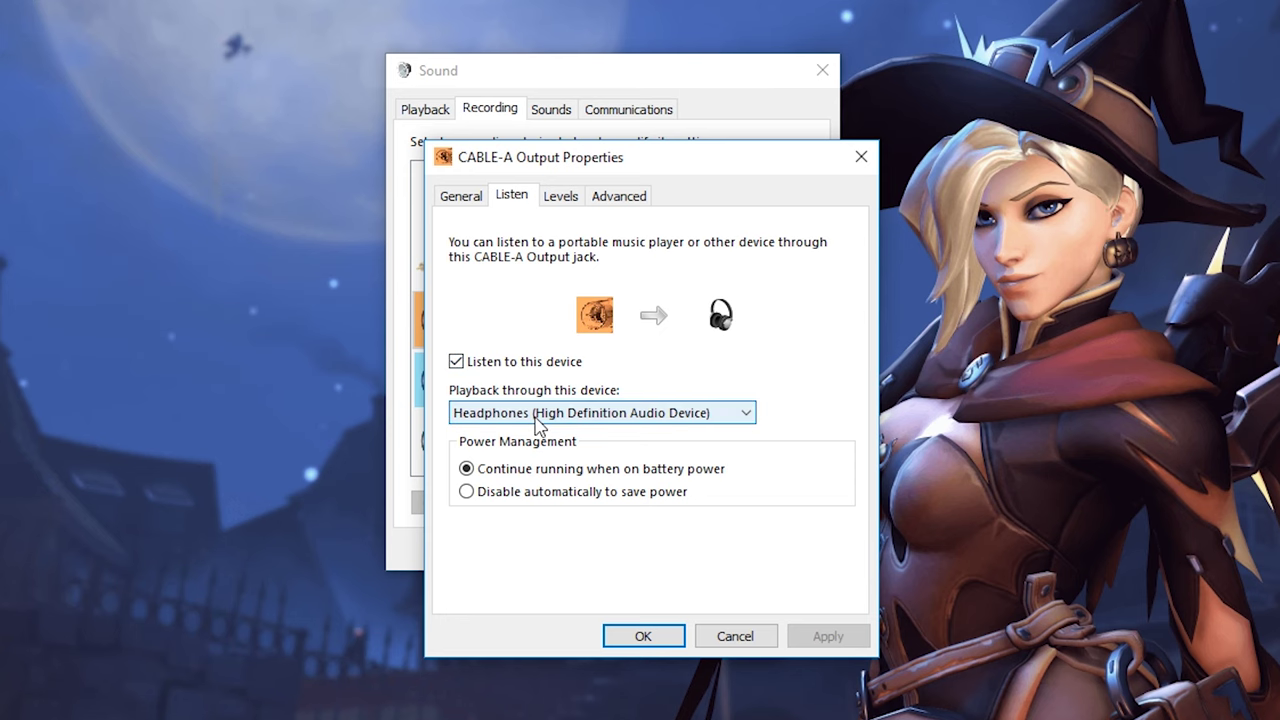
left_click(640, 636)
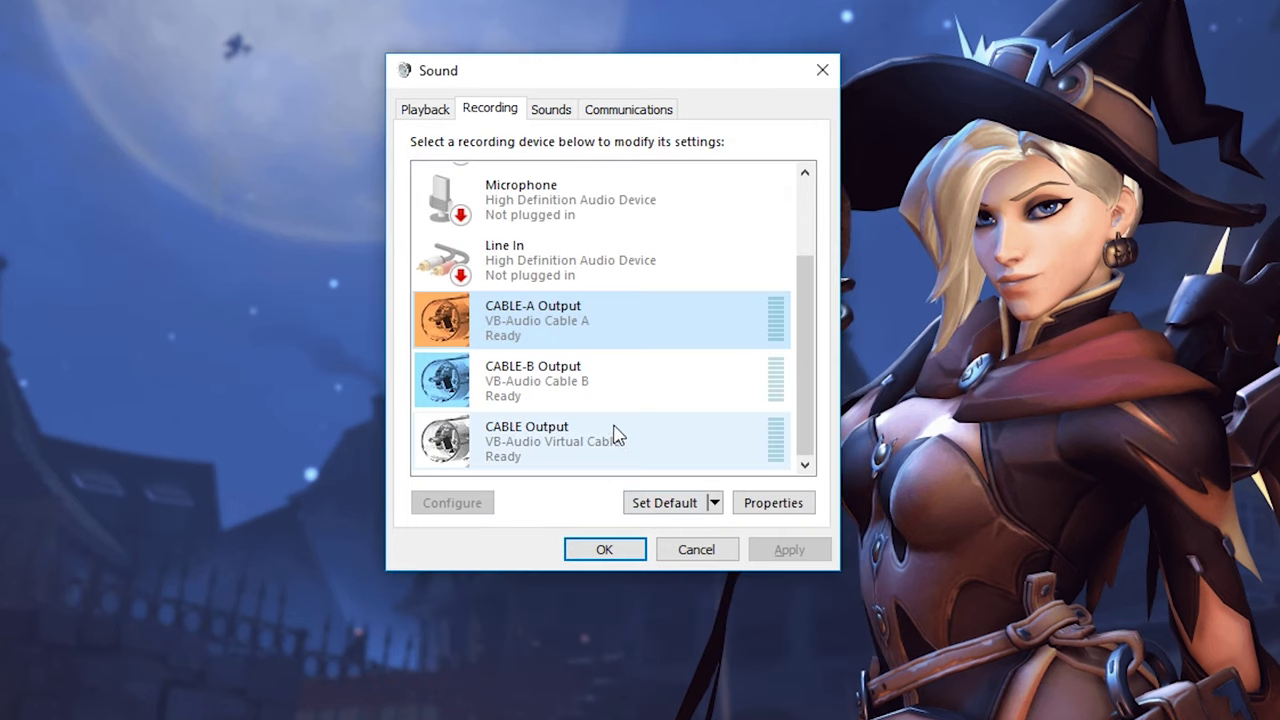
- Tick 'Listen to this device' for CABLE-B Output, play it through Headphones, apply and close
left_click(574, 397)
right_click(592, 398)
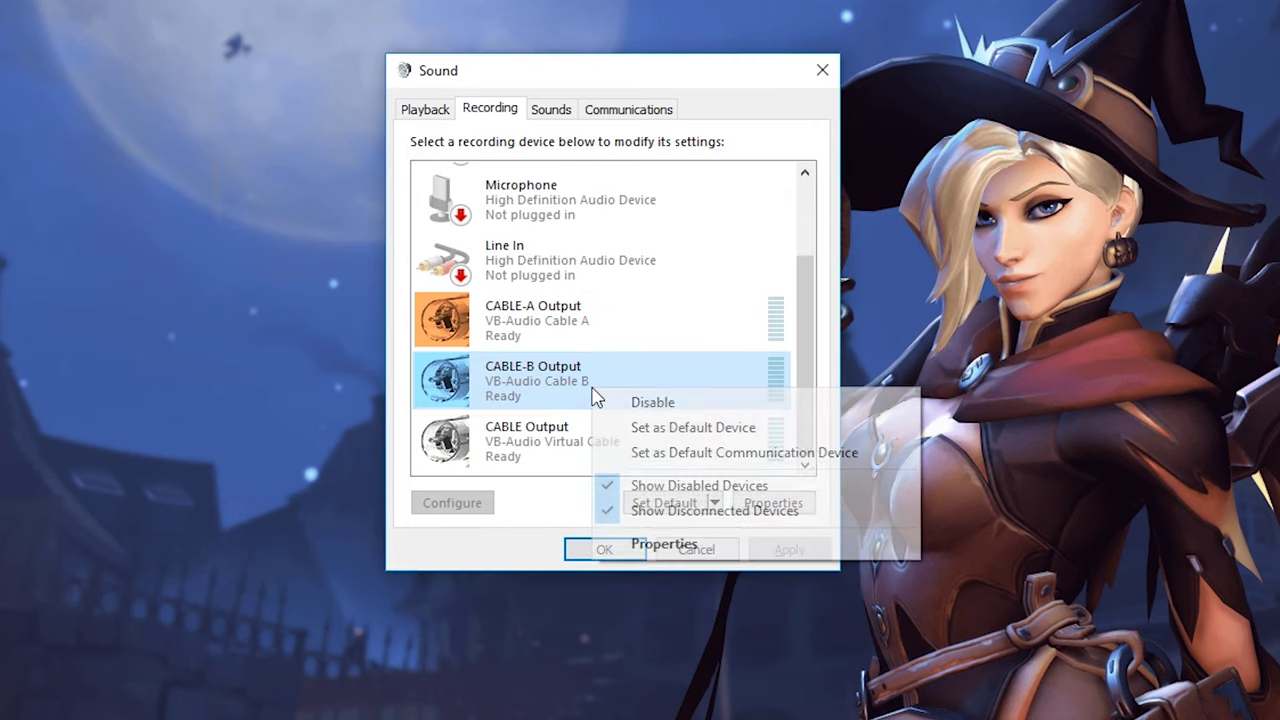
left_click(666, 546)
left_click(512, 200)
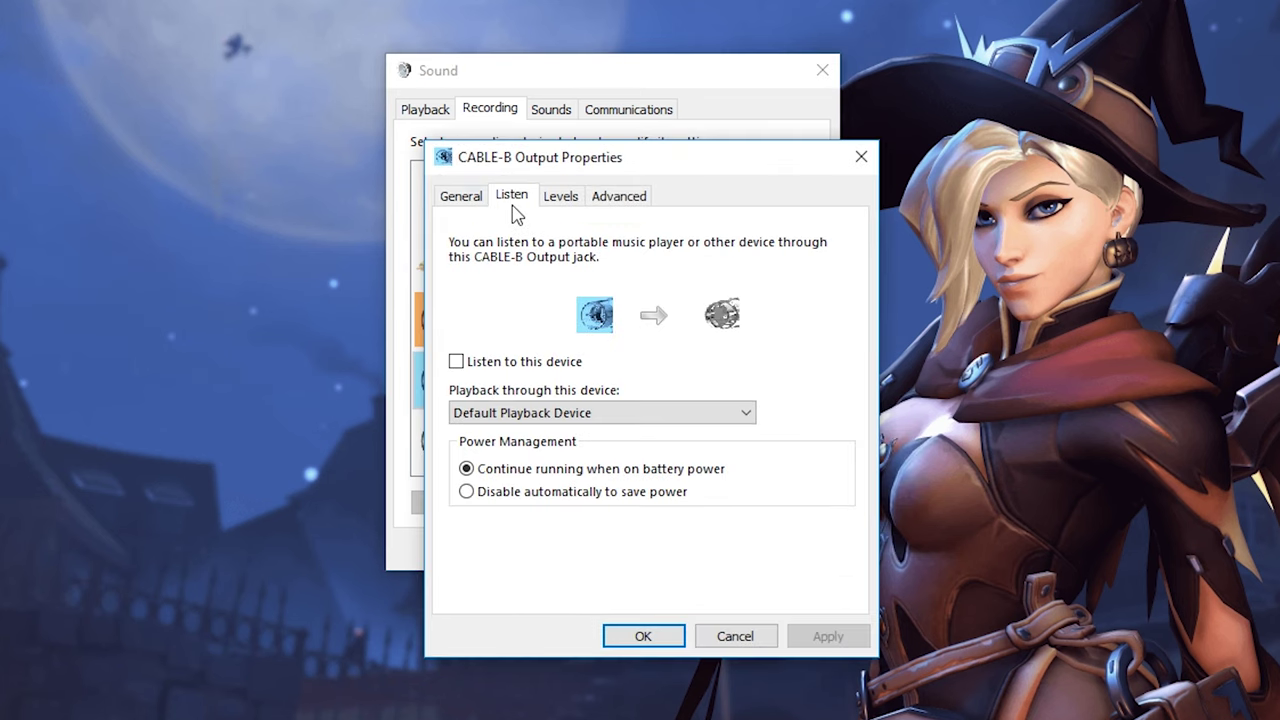
left_click(494, 363)
left_click(549, 423)
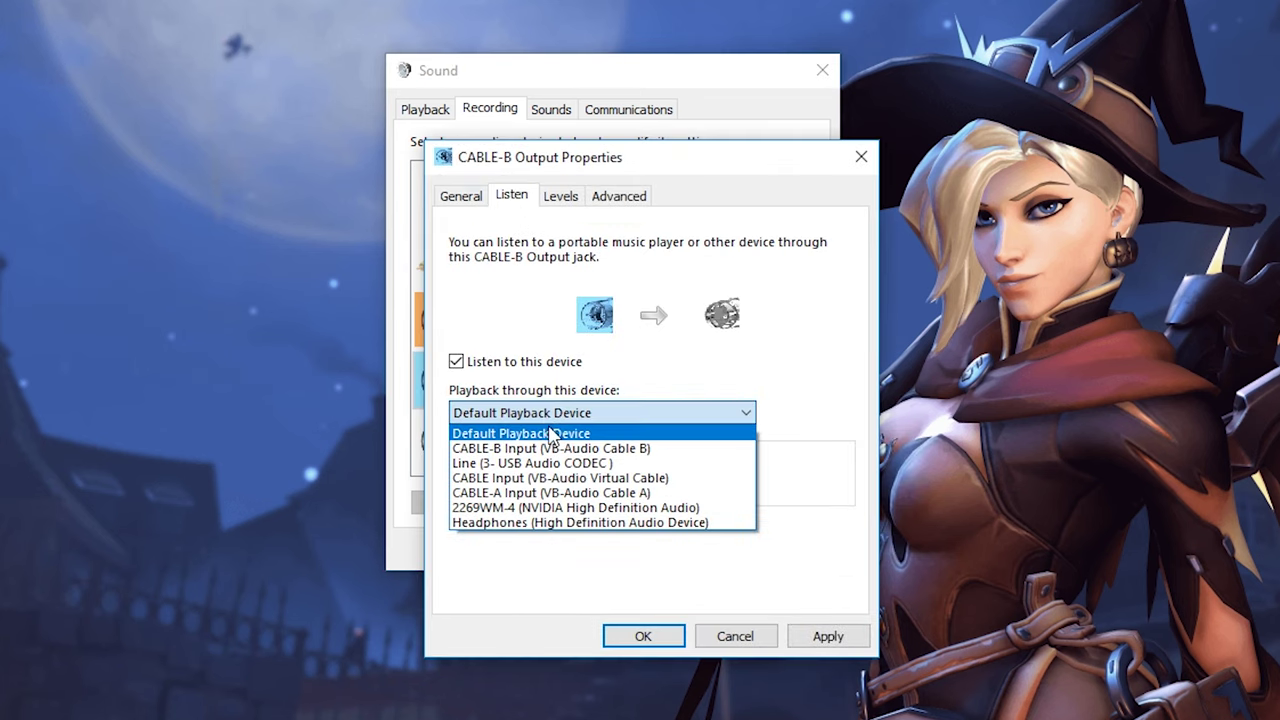
left_click(580, 524)
left_click(828, 638)
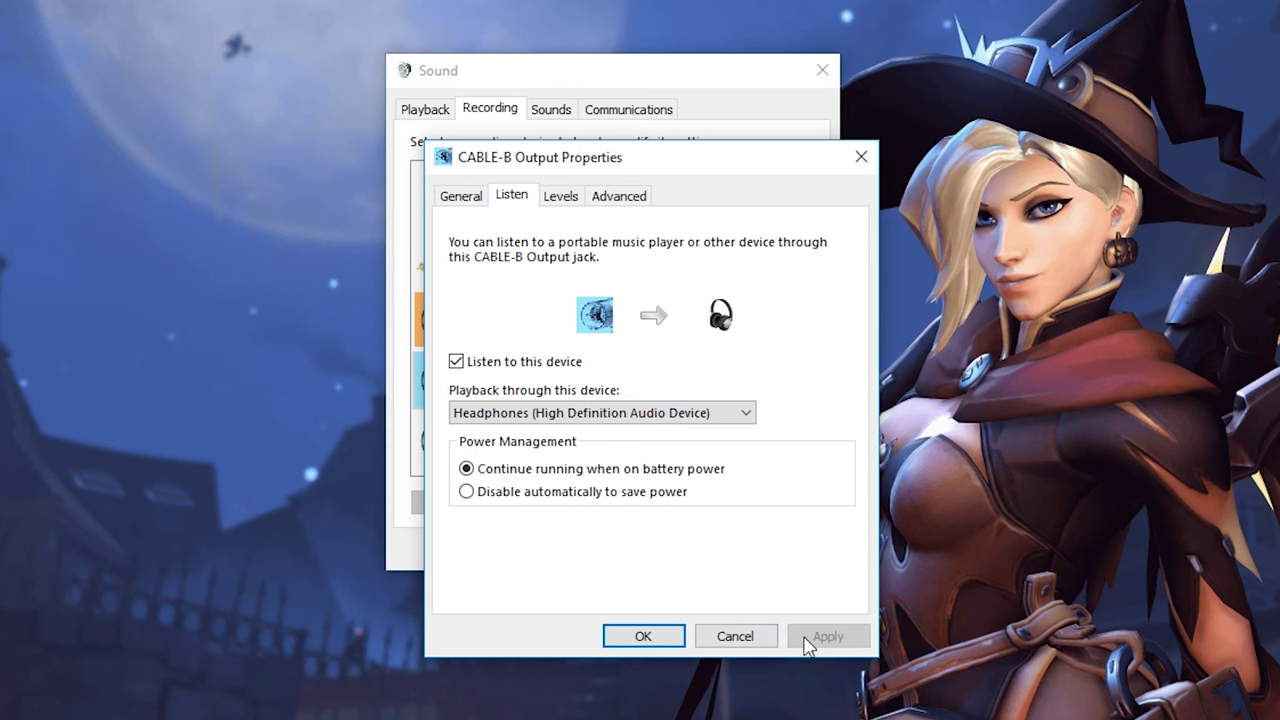
left_click(643, 636)
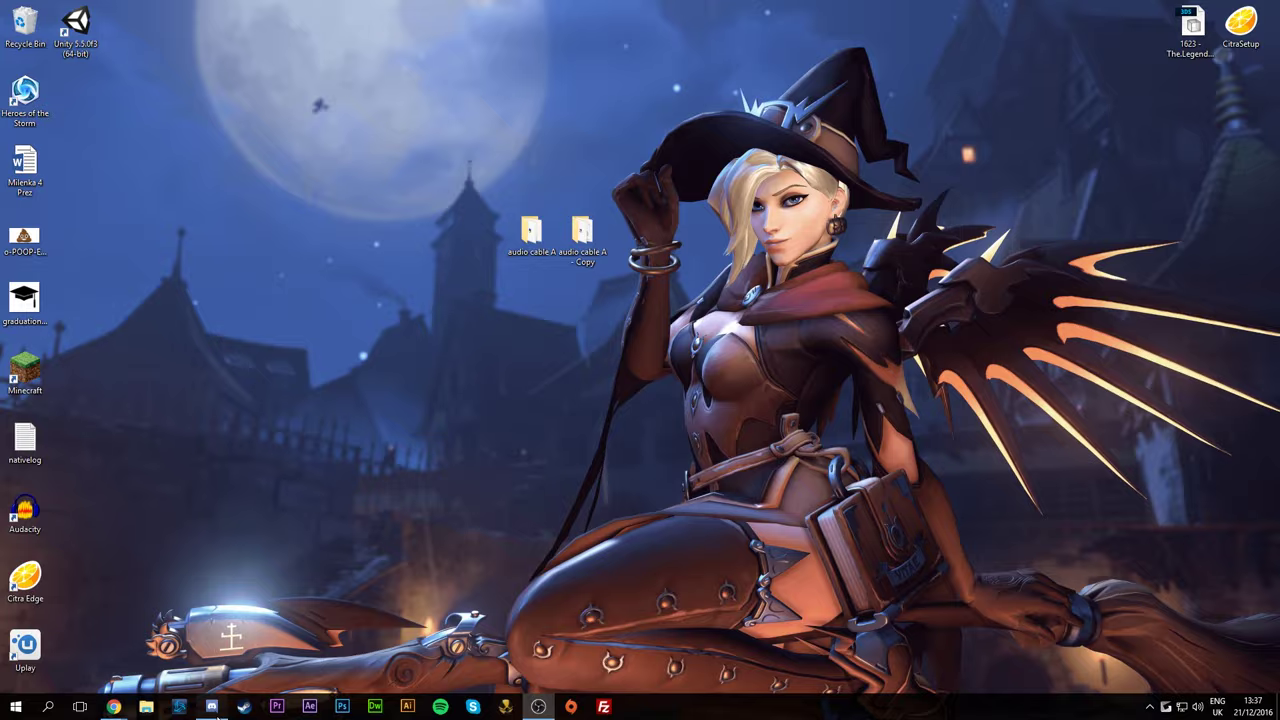
- Bring Discord up from the taskbar, showing its Friends page
left_click(211, 706)
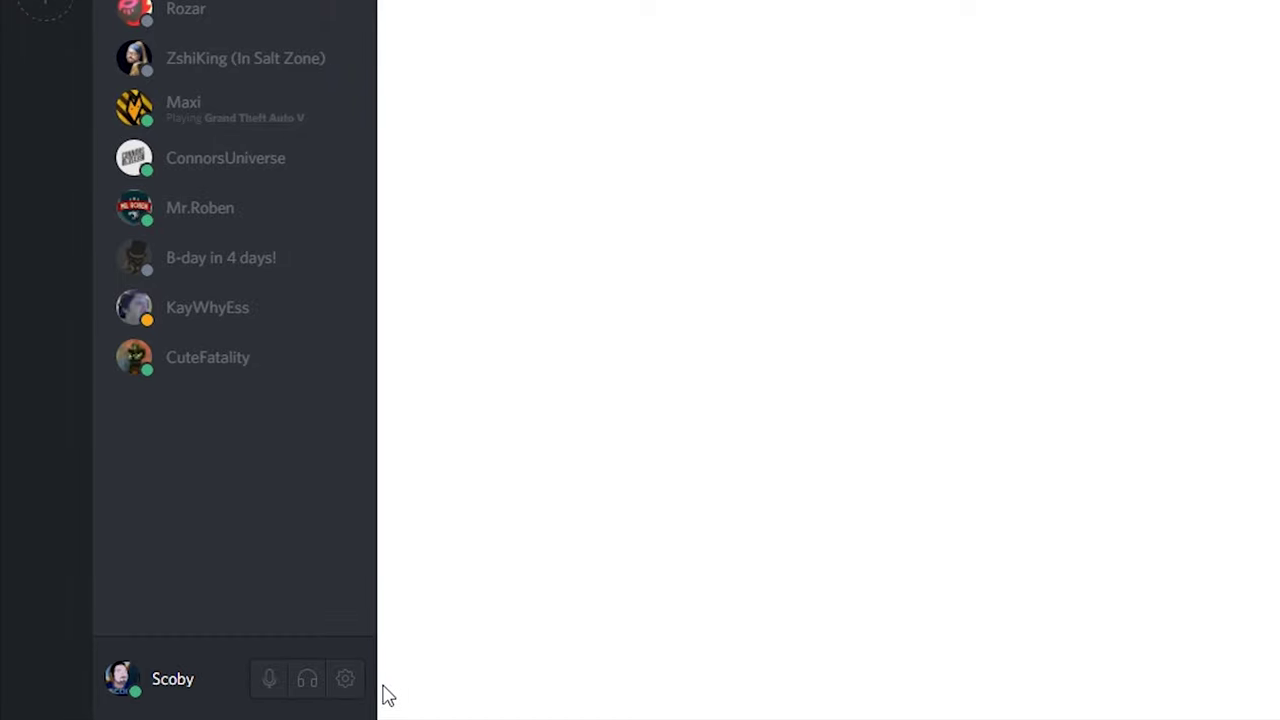
- Set Discord's Voice output device to CABLE-A Input (VB-Audio Cable A), close settings and minimise
left_click(345, 681)
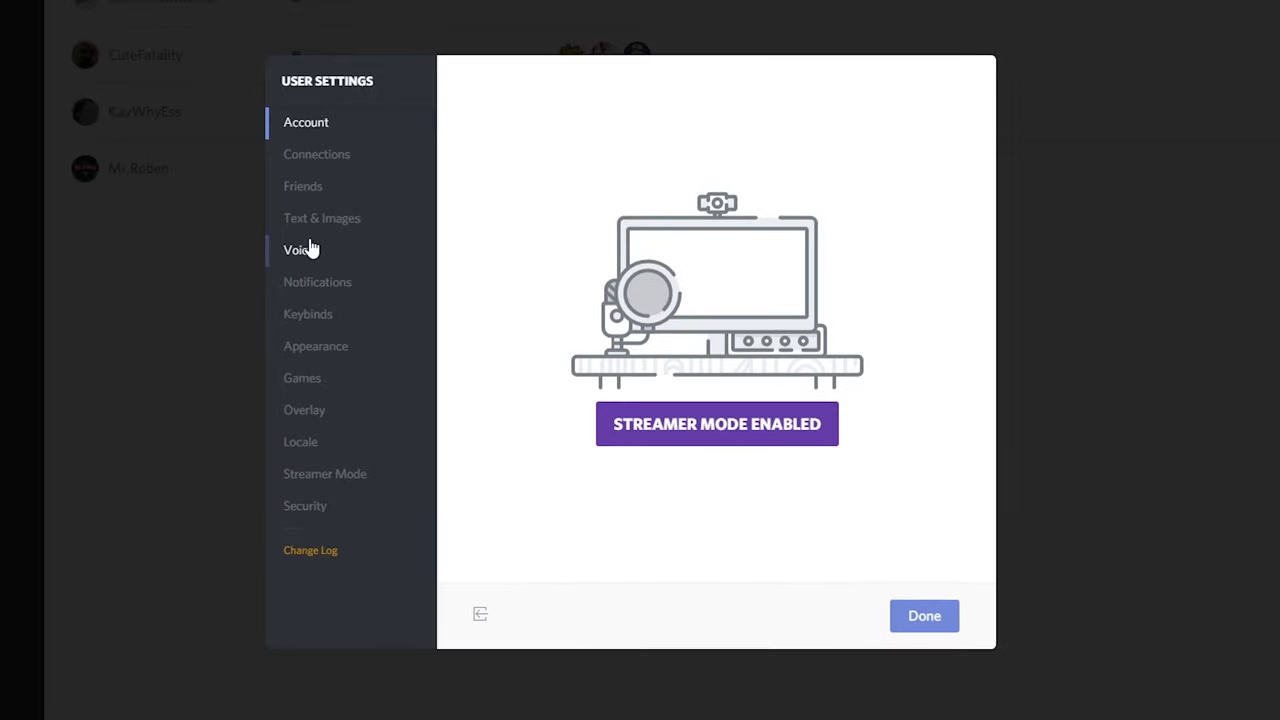
left_click(309, 249)
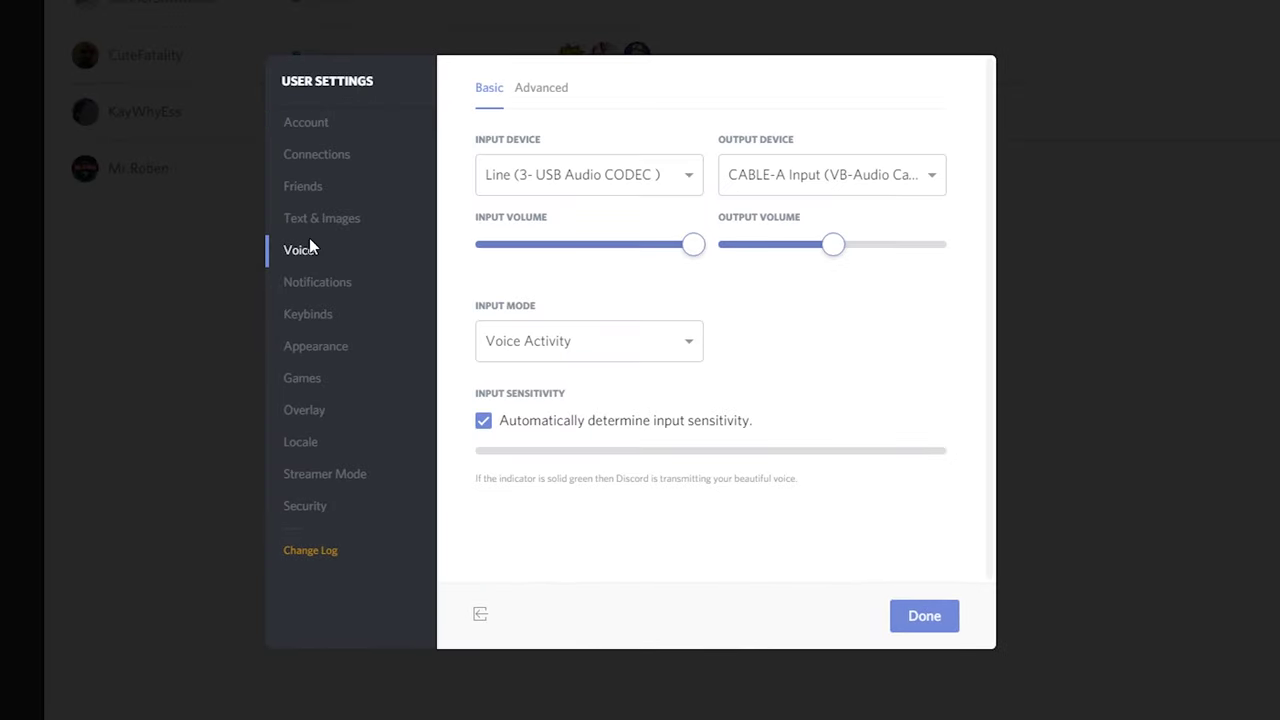
left_click(797, 186)
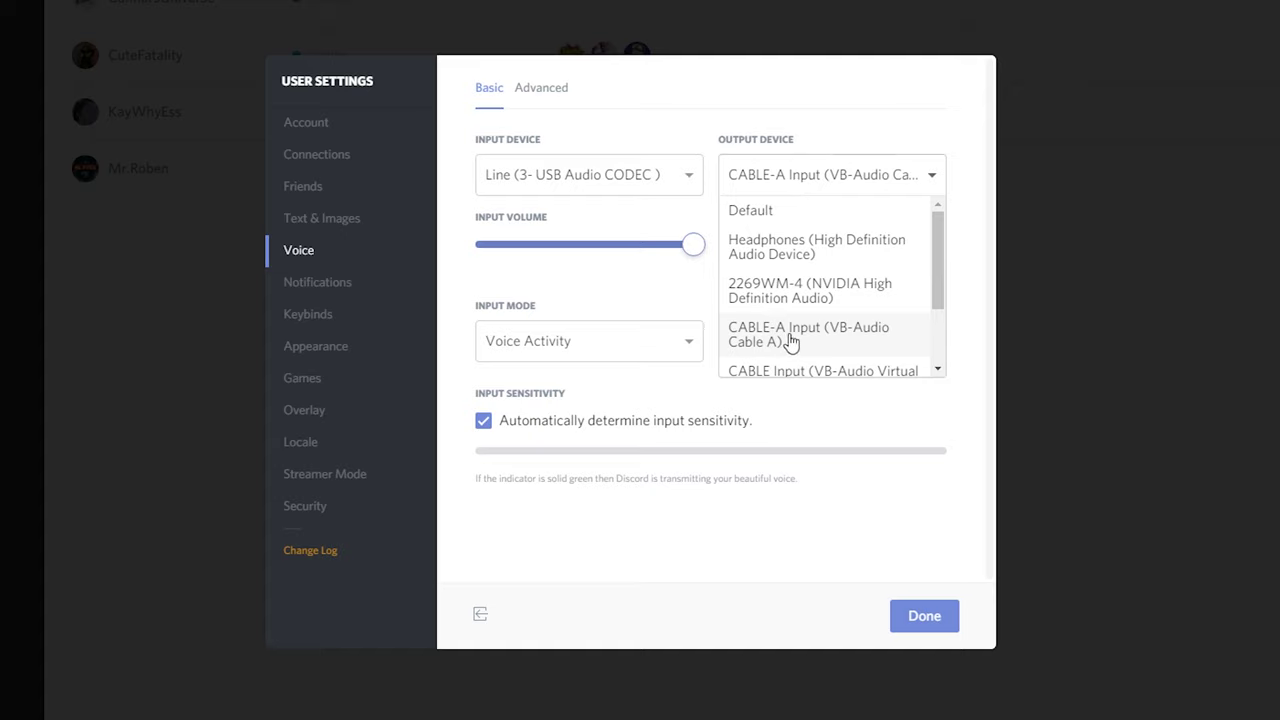
left_click_drag(938, 272, 950, 296)
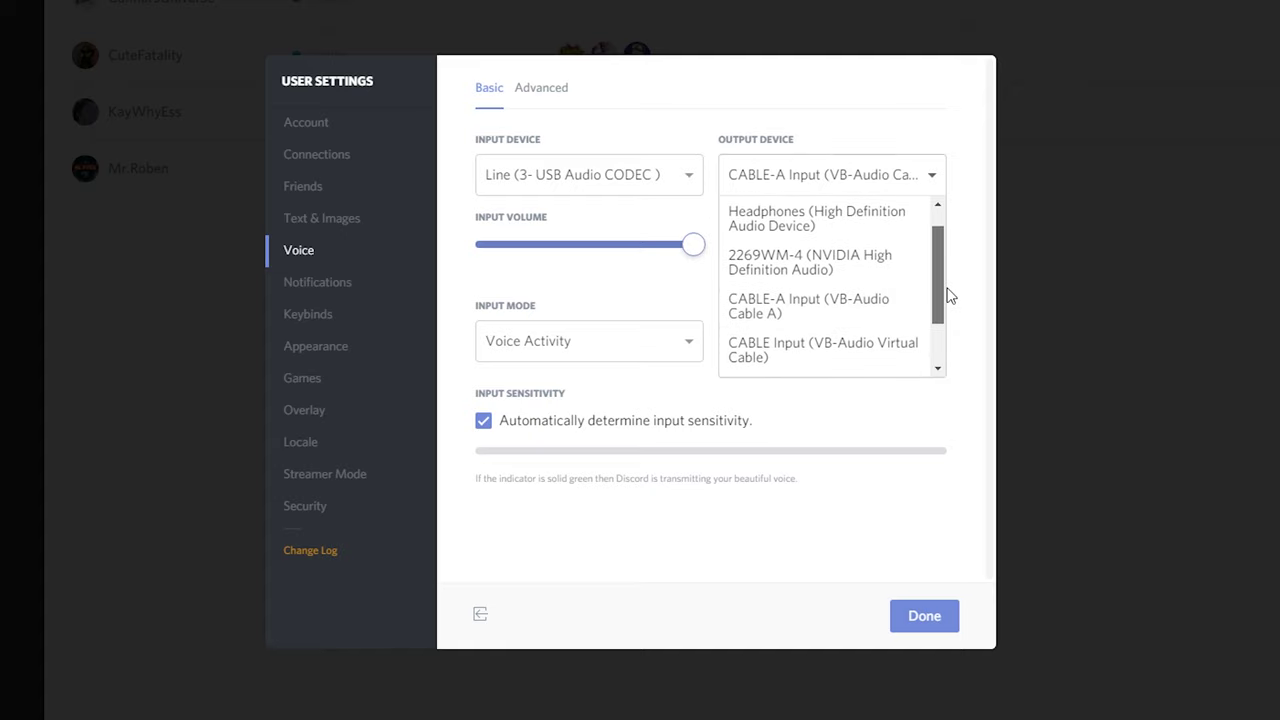
left_click(950, 298)
left_click(897, 180)
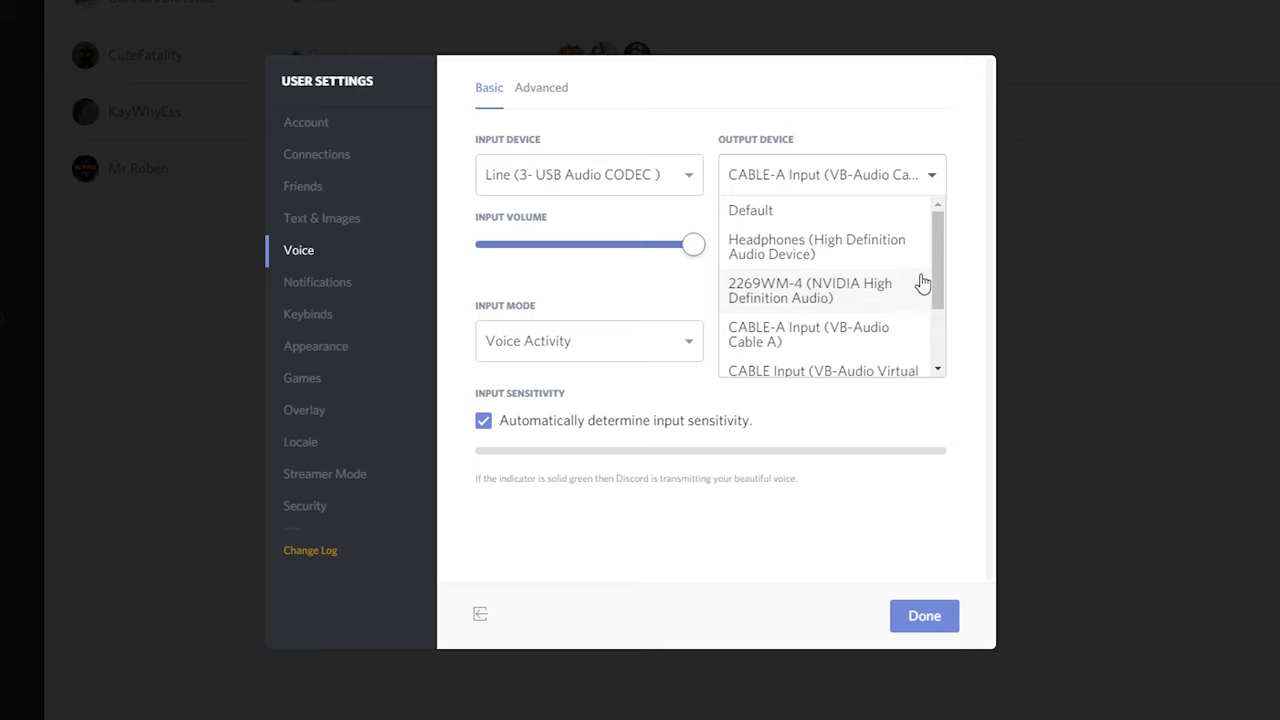
left_click_drag(935, 273, 948, 325)
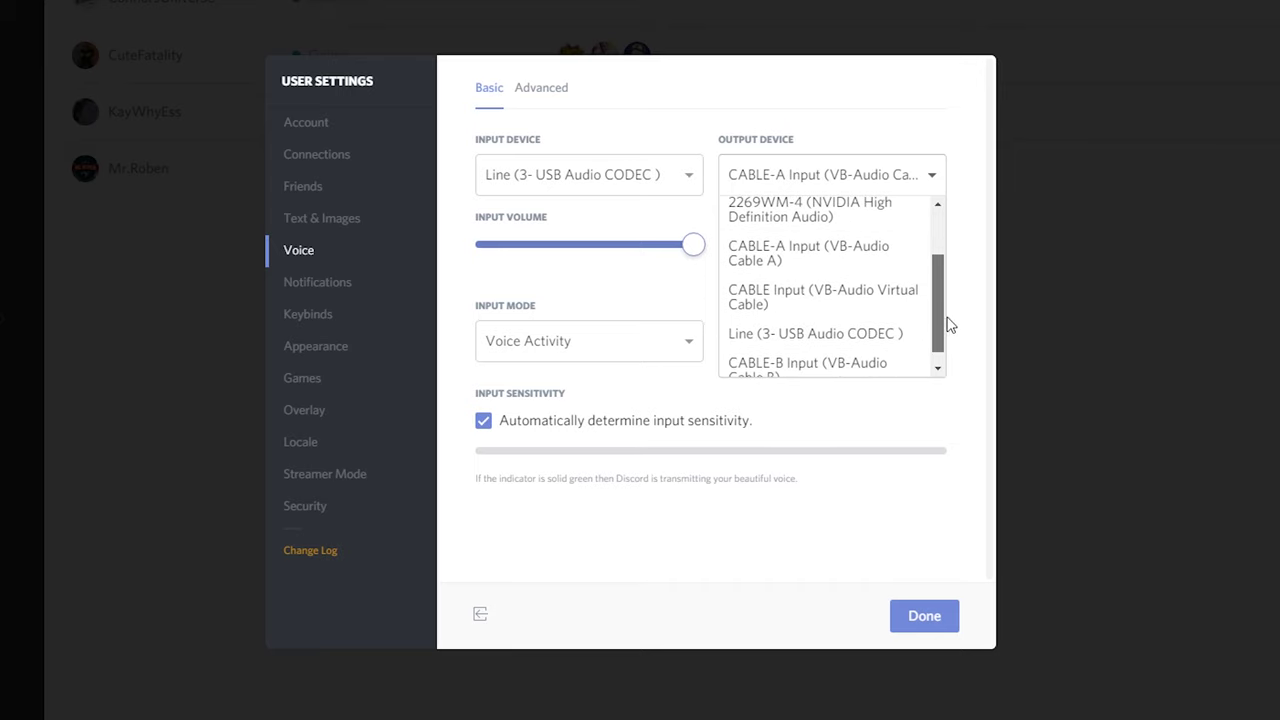
left_click(863, 254)
left_click(923, 615)
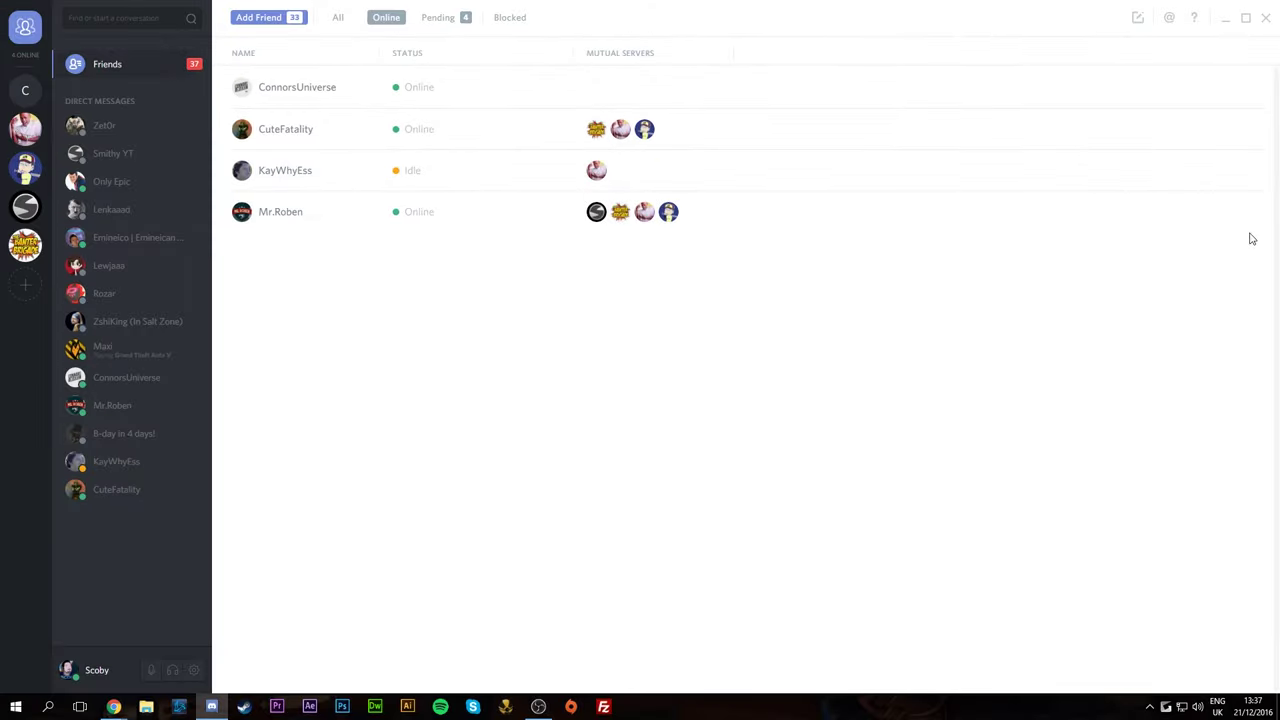
left_click(1223, 20)
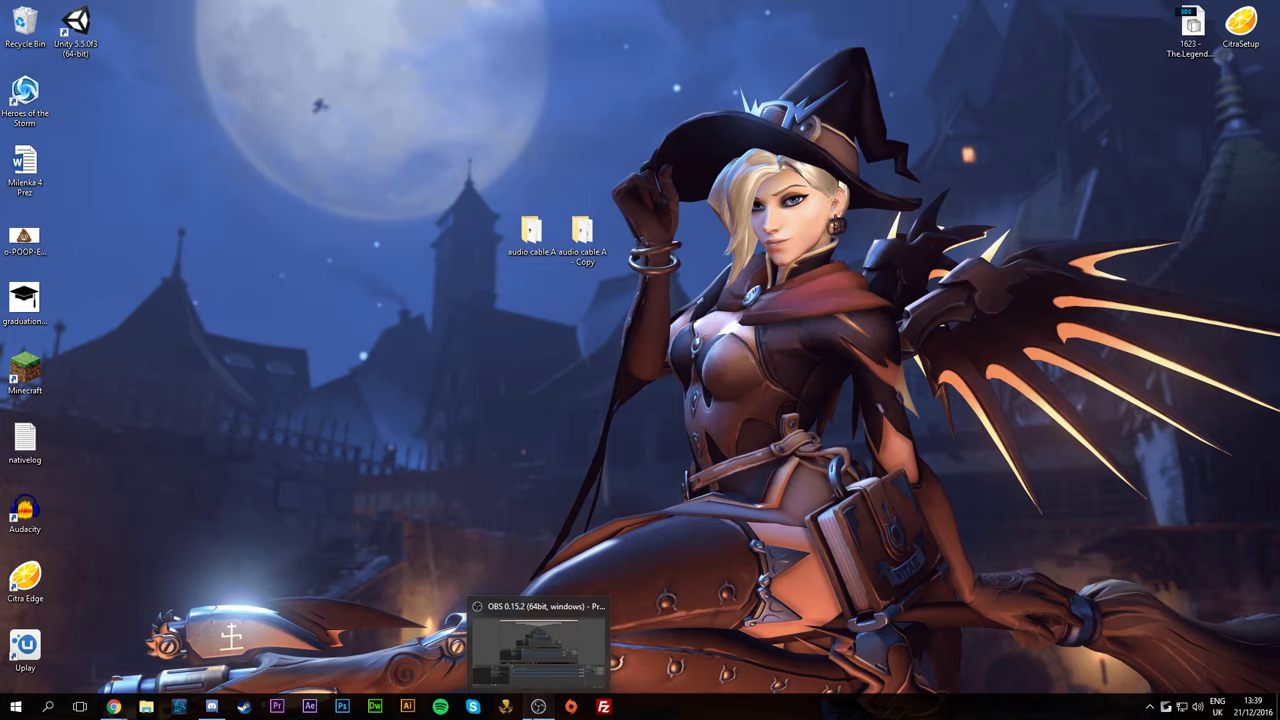
- Verify OBS audio devices: Desktop Audio CABLE Input, Mic USB Audio CODEC, Mic/Aux 2 CABLE-A Output
left_click(538, 706)
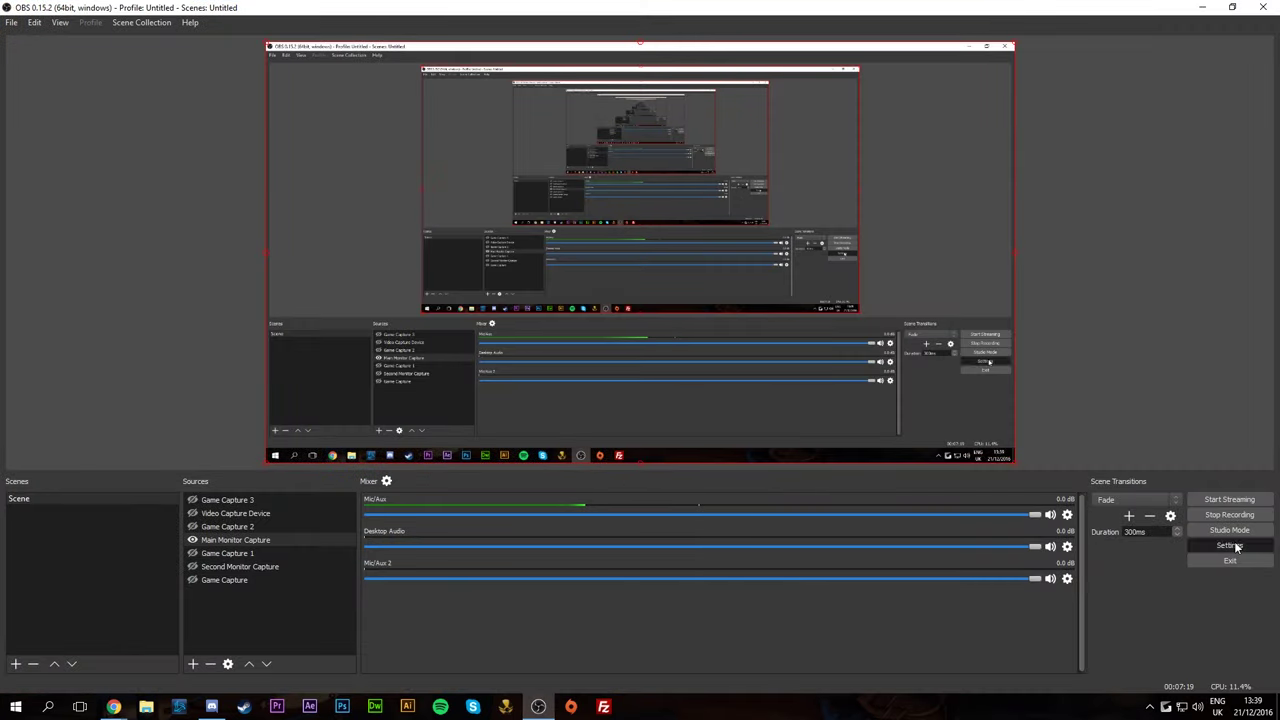
left_click(1232, 546)
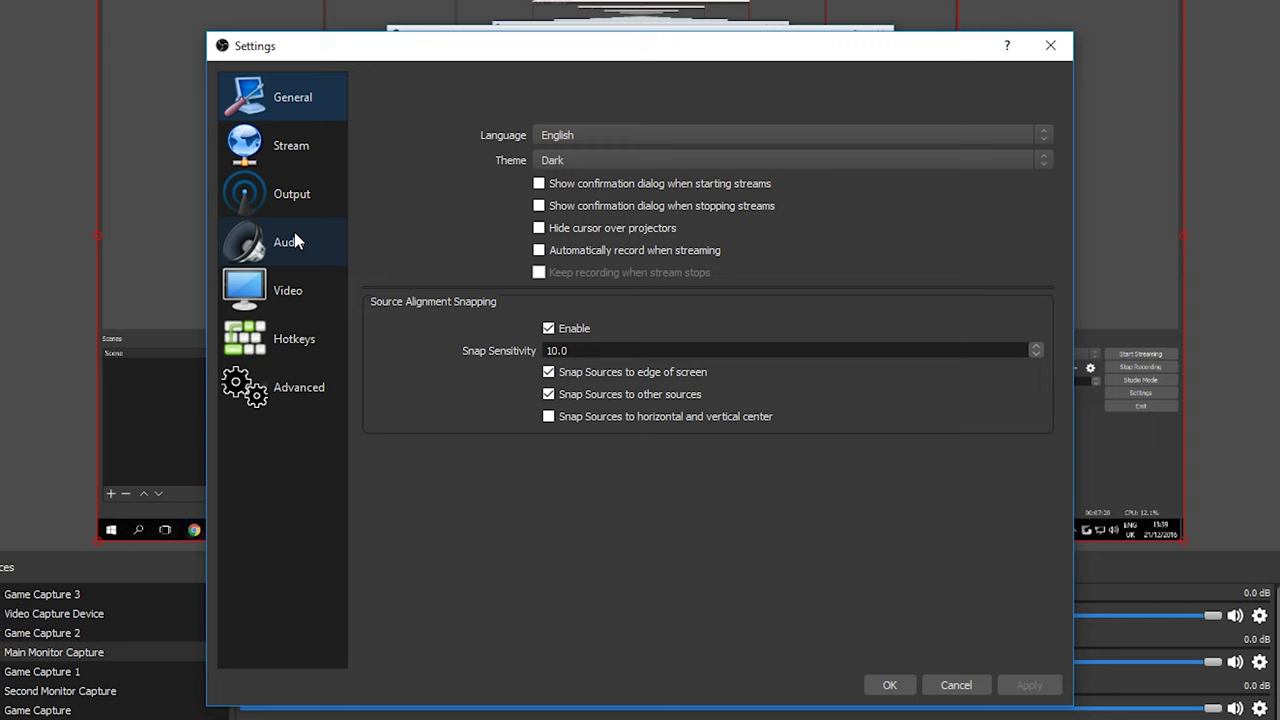
left_click(398, 259)
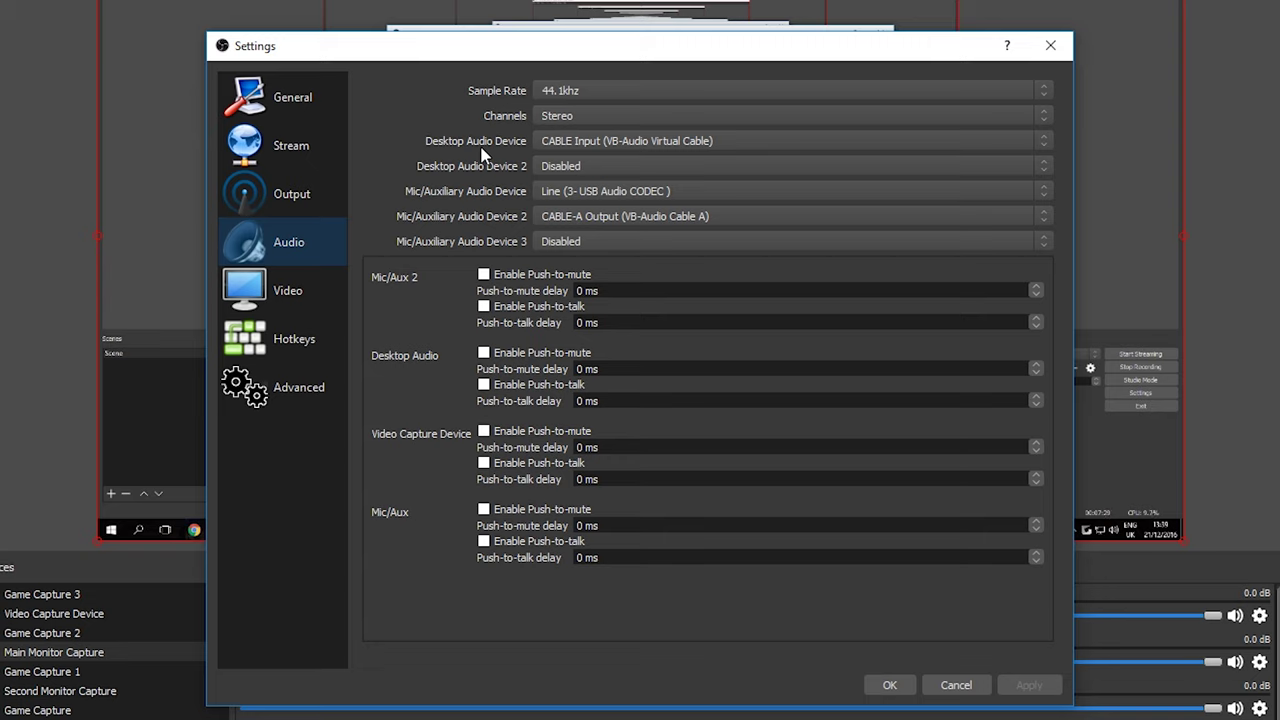
left_click(610, 141)
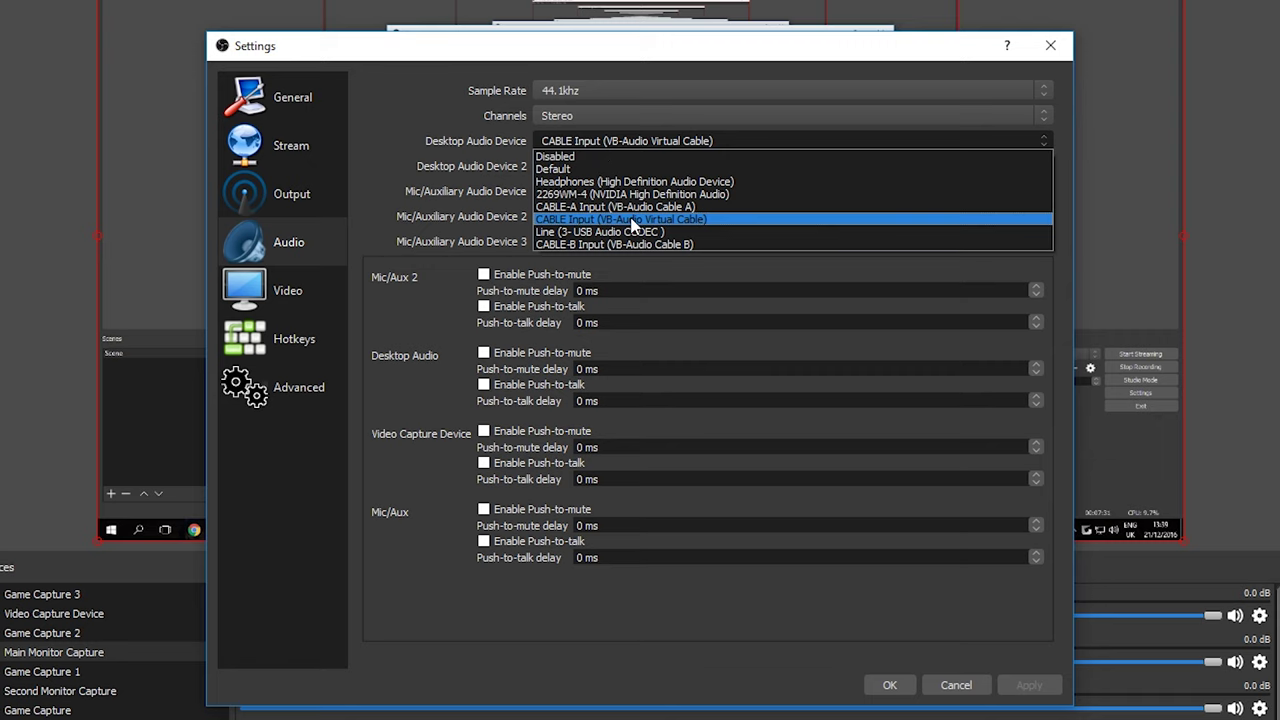
left_click(633, 221)
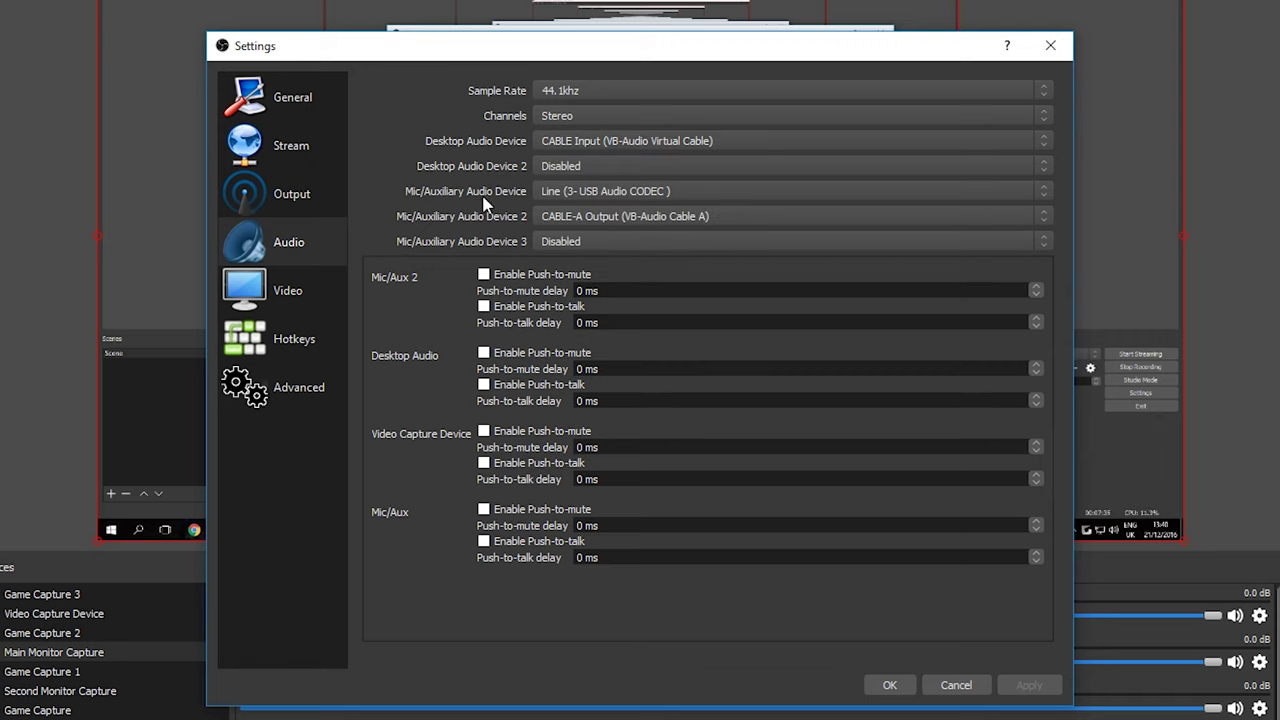
left_click(625, 195)
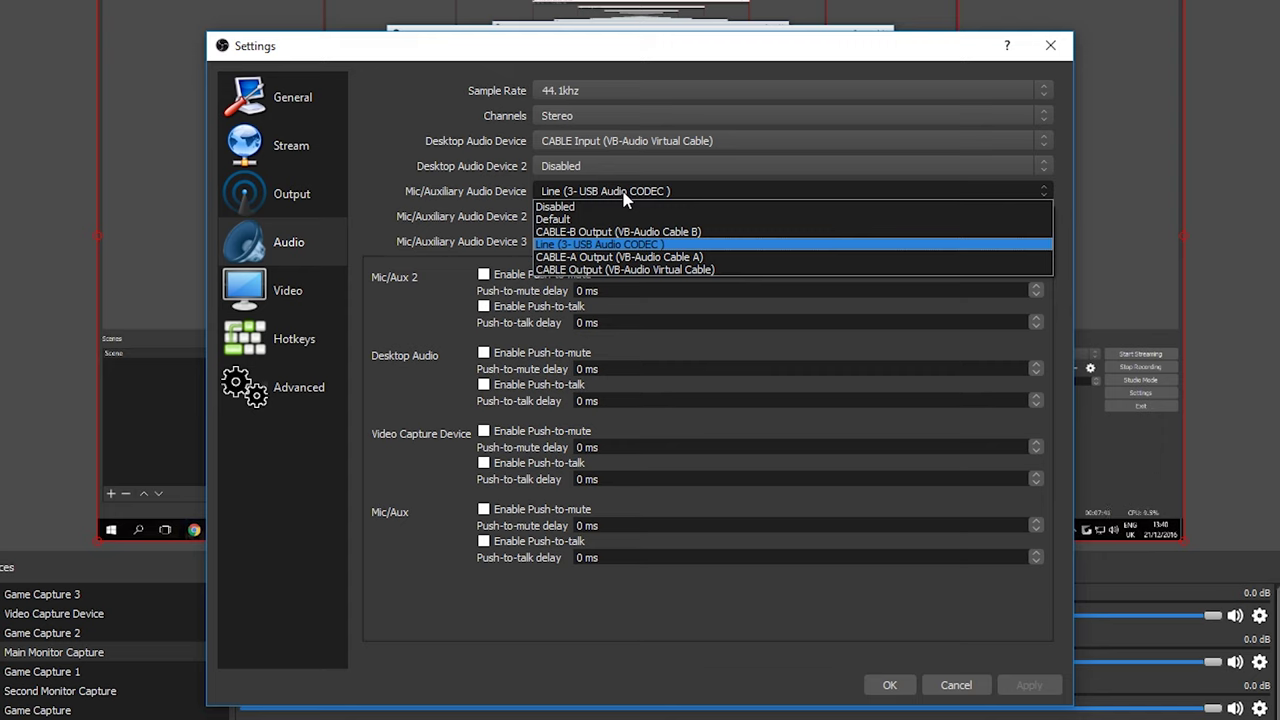
left_click(447, 200)
left_click(615, 222)
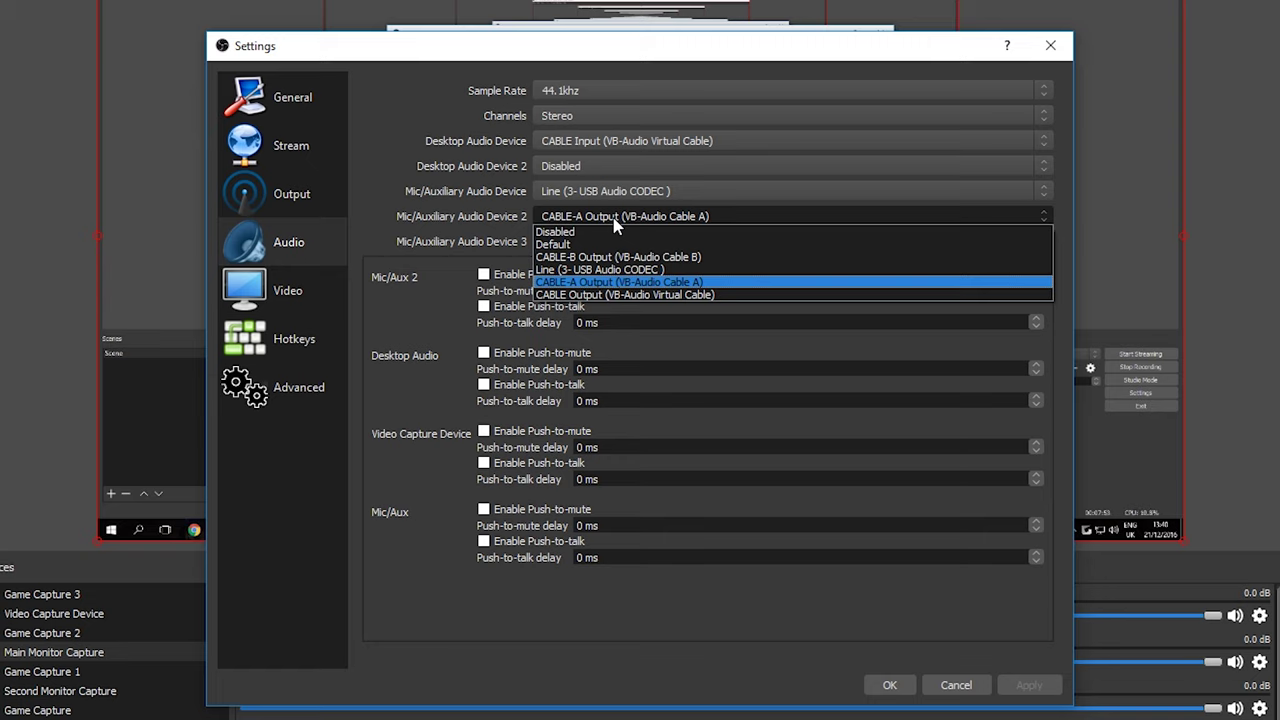
left_click(463, 182)
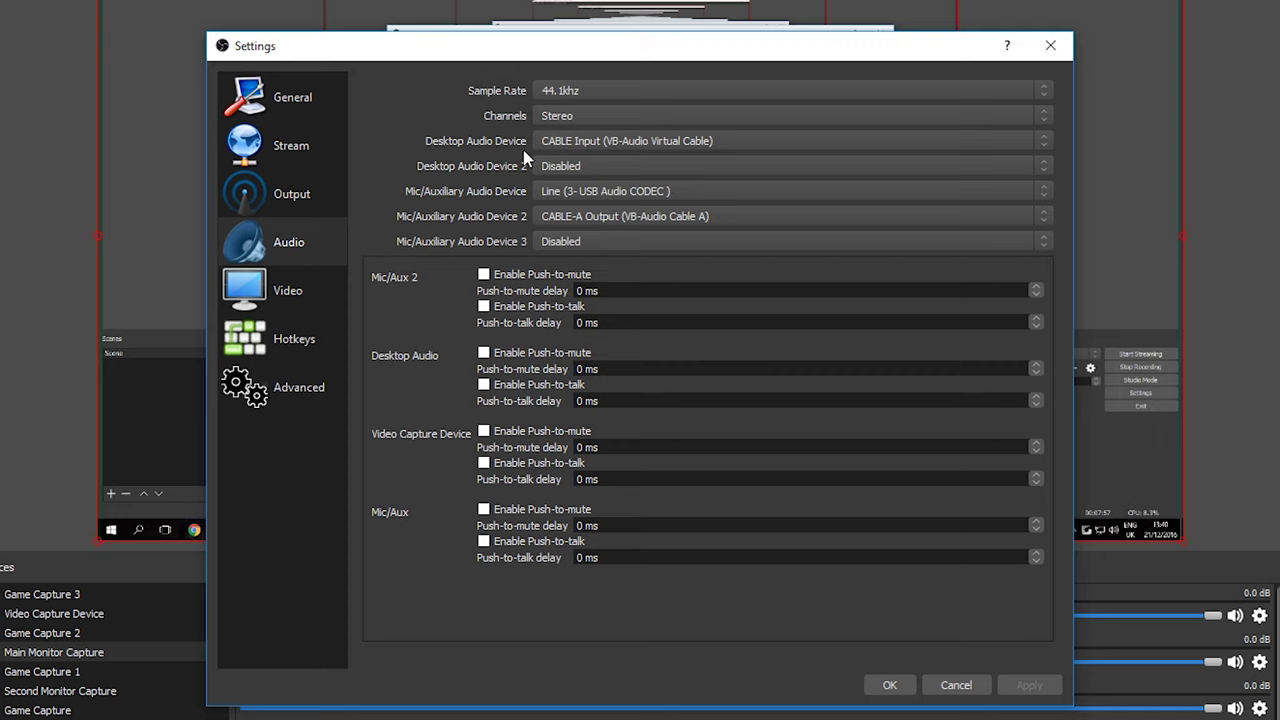
left_click(951, 689)
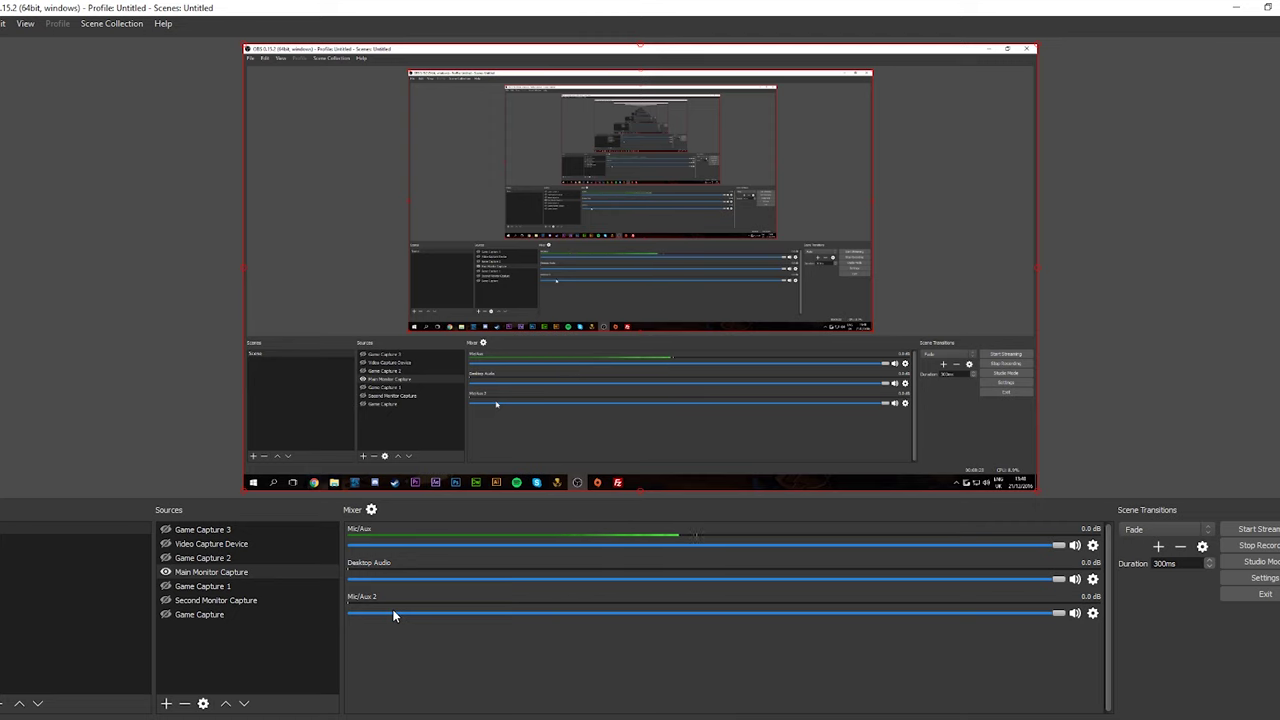
- Open the mixer's Advanced Audio Properties to assign each source's tracks
left_click(371, 509)
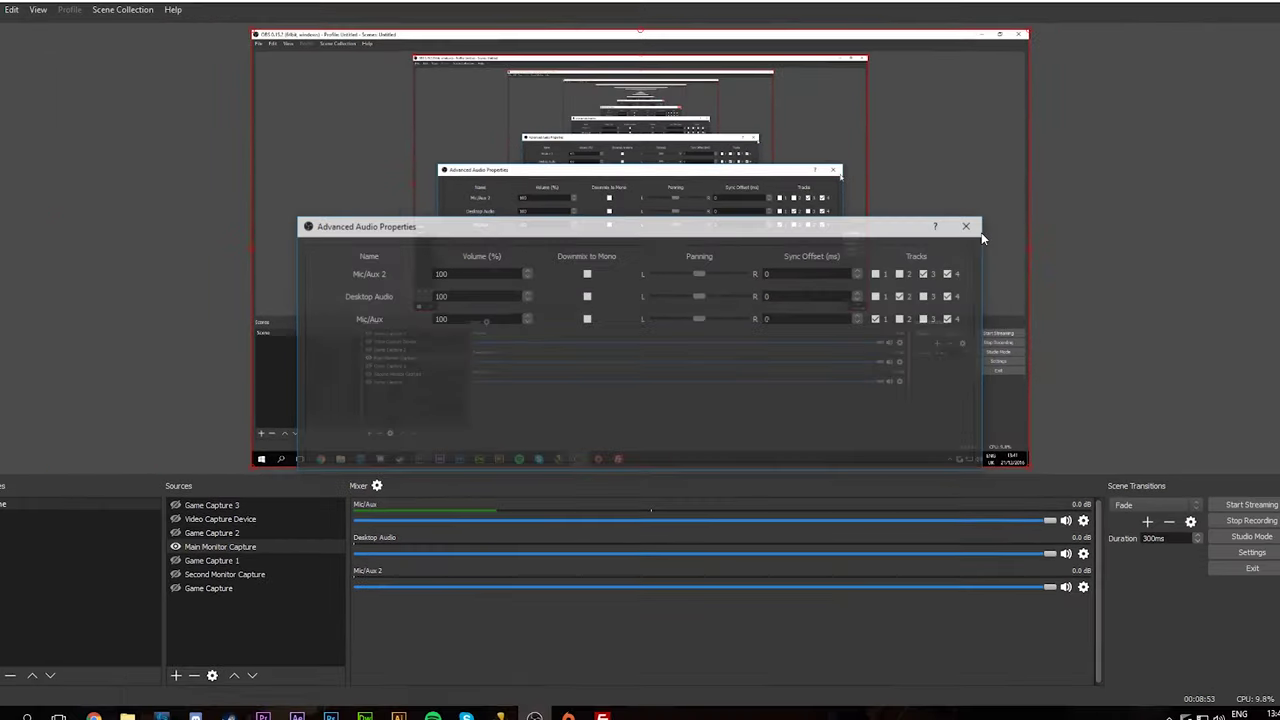
left_click(1150, 151)
left_click(1226, 547)
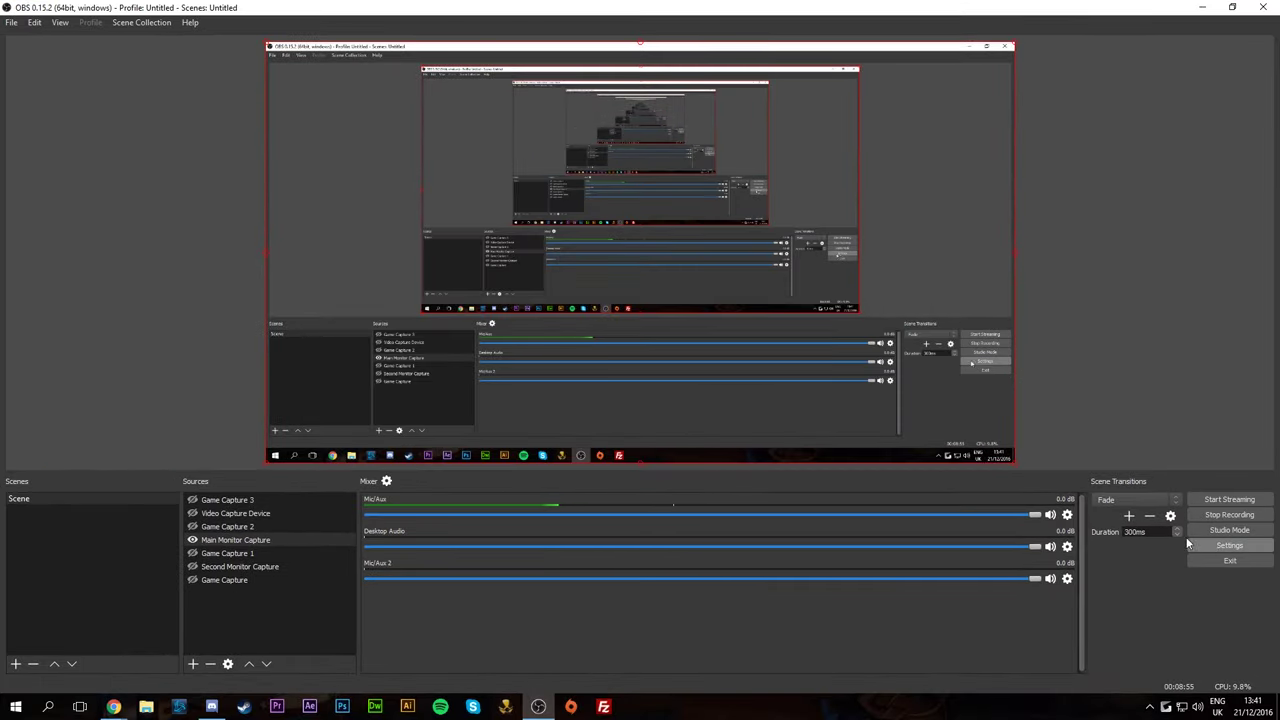
left_click(407, 193)
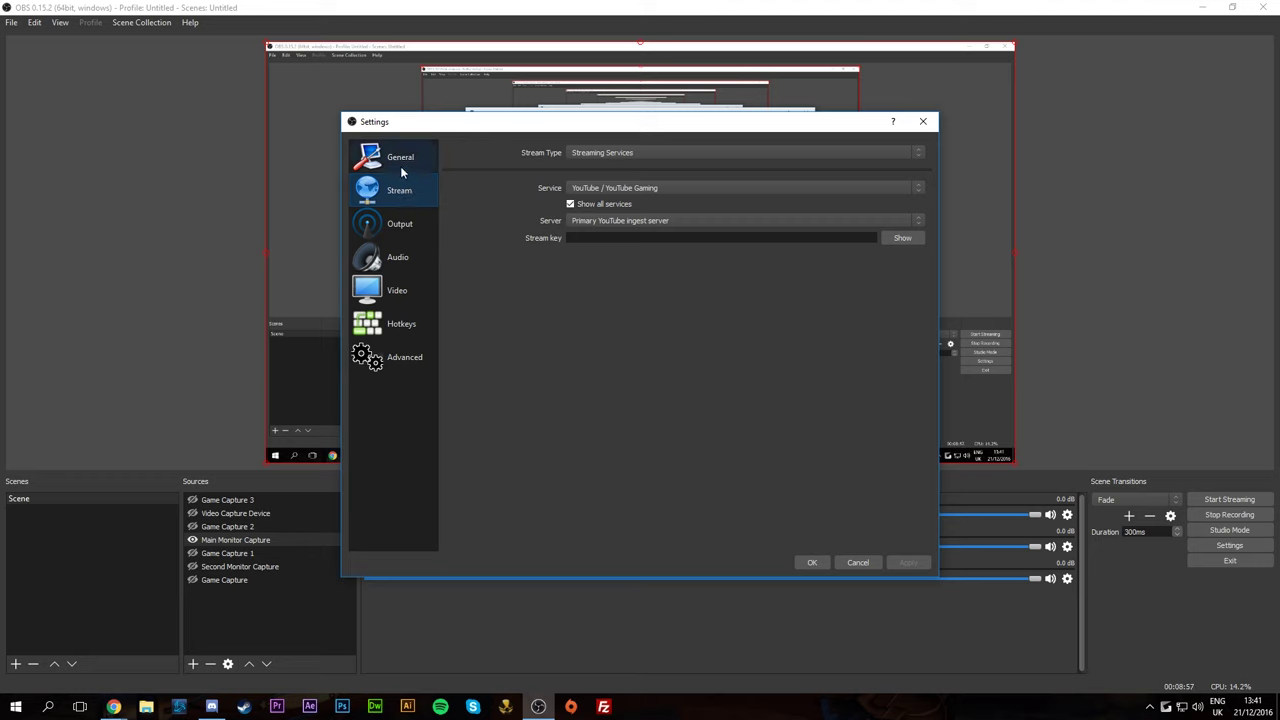
left_click(401, 168)
left_click(395, 220)
left_click(733, 183)
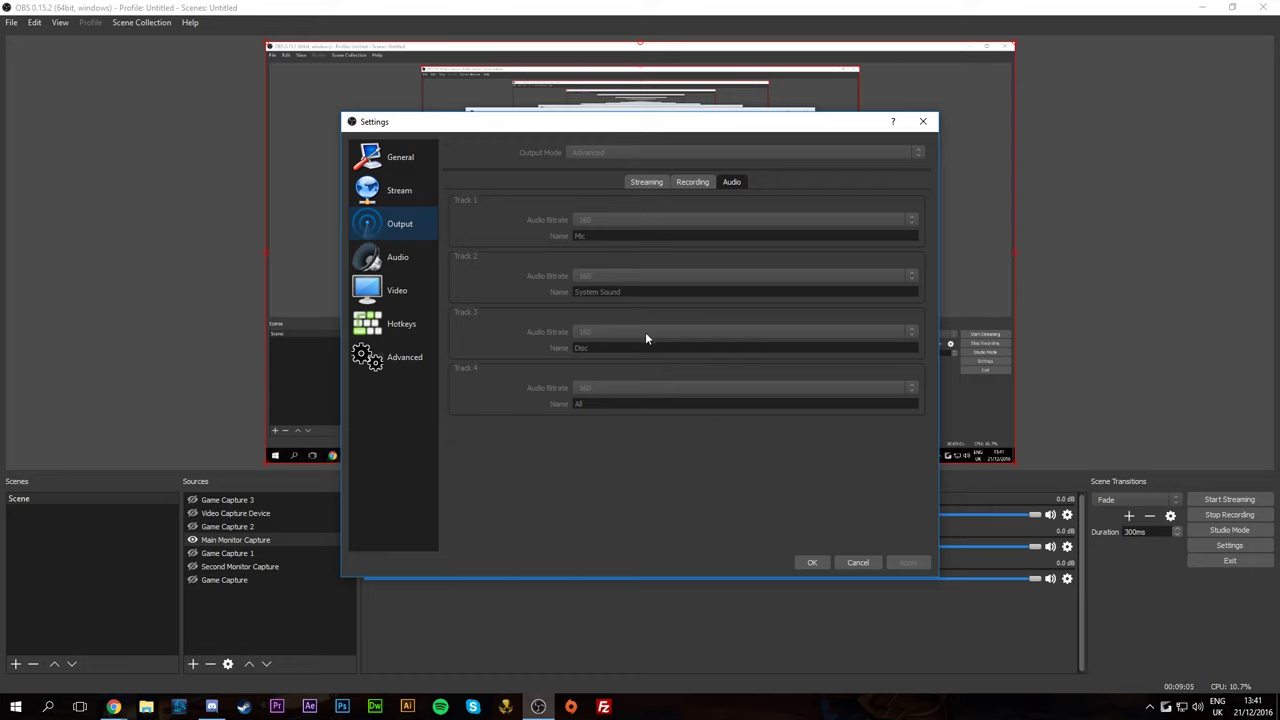
left_click(864, 563)
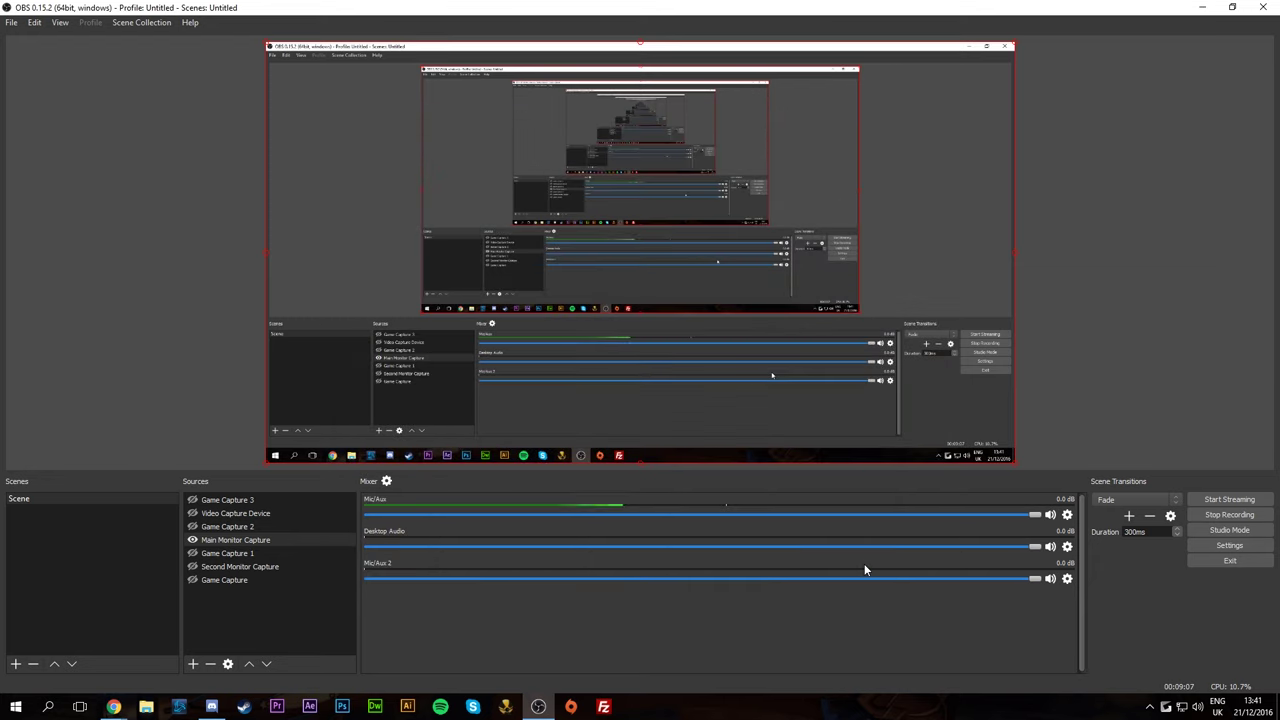